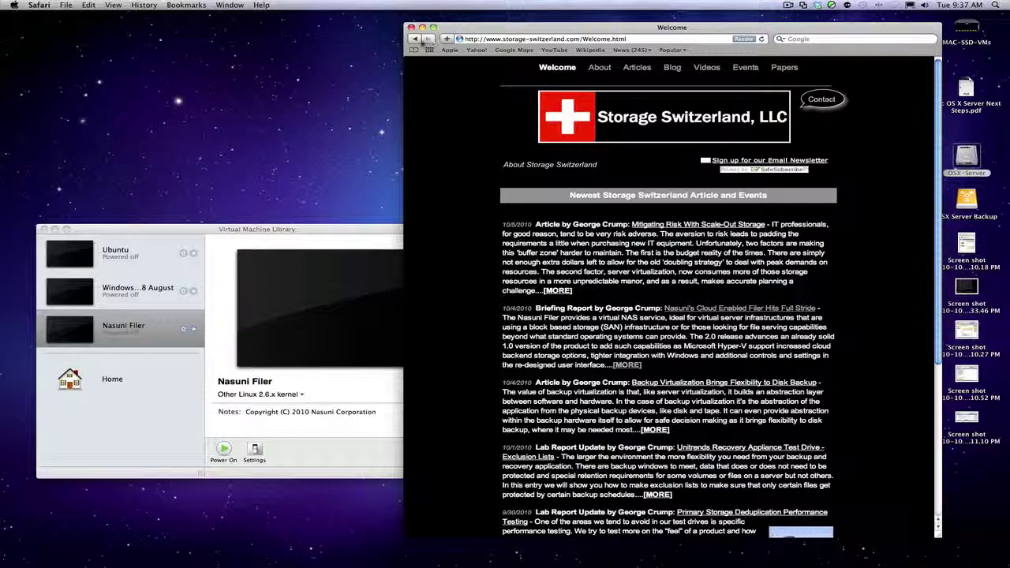
Go back to the Nasuni Test Drive article in Safari and bring up the VMware Fusion library.
click(415, 39)
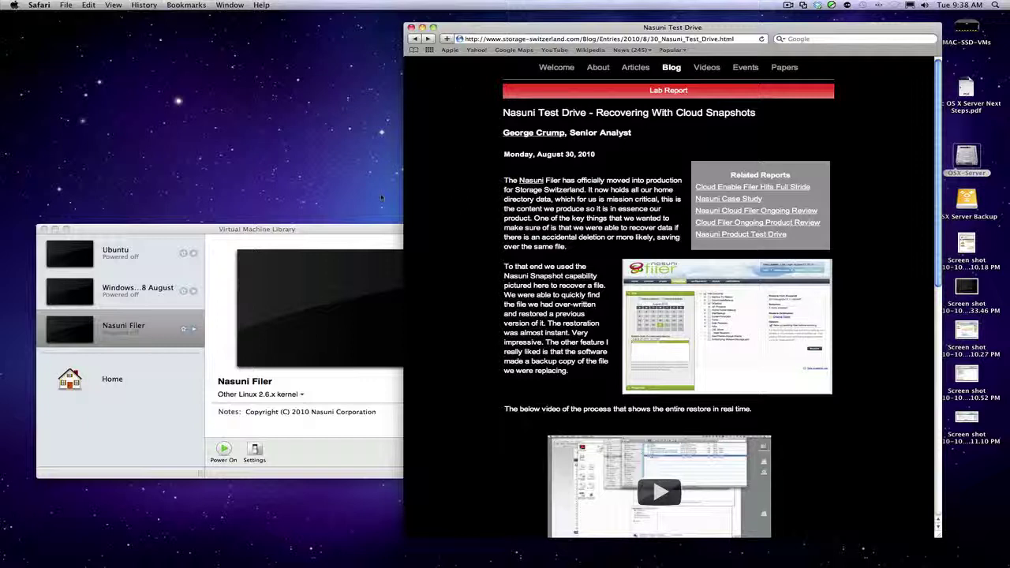
click(359, 230)
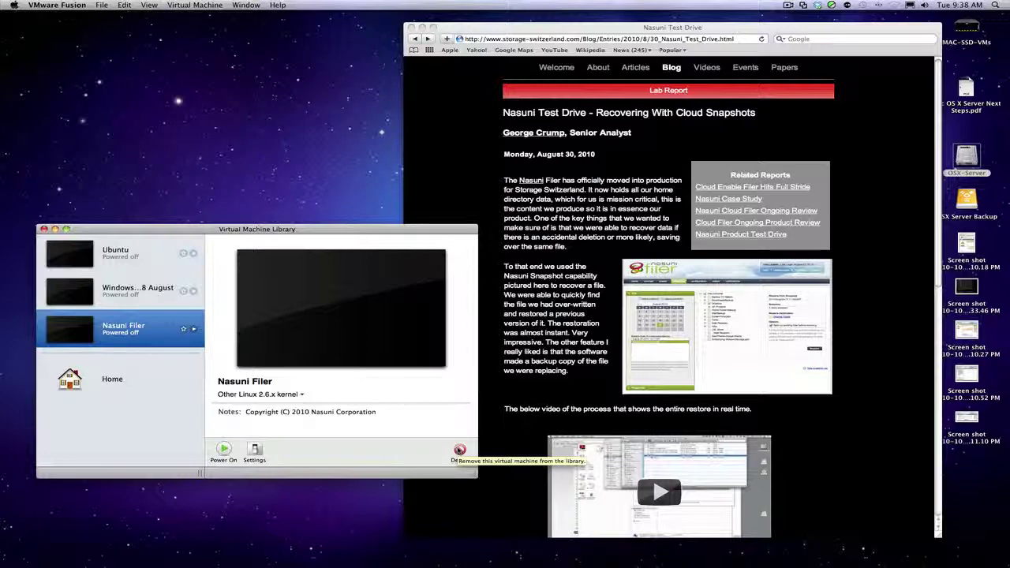
Delete the Nasuni Filer VM from the Fusion library and move its files to the Trash.
click(460, 449)
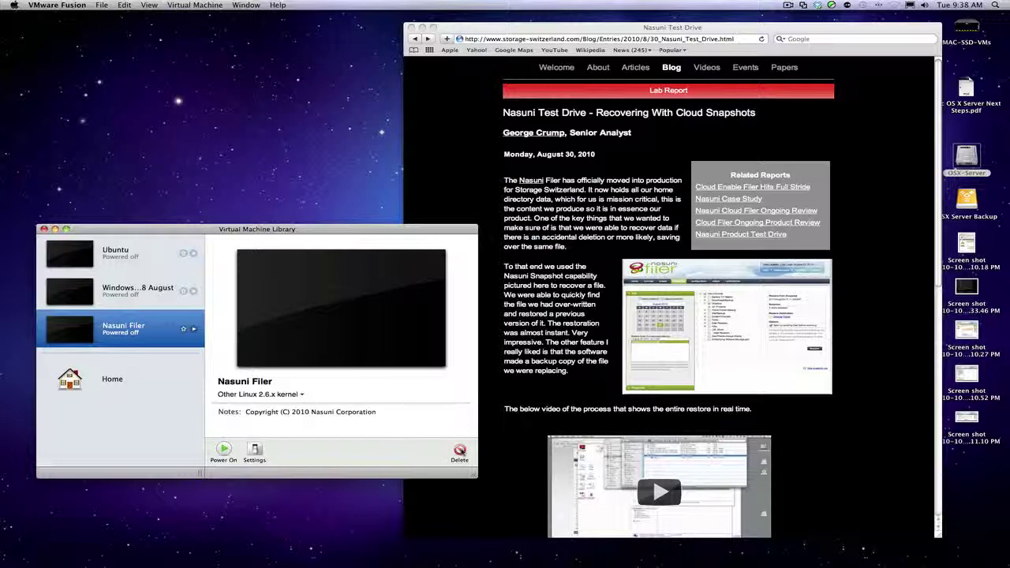
click(460, 451)
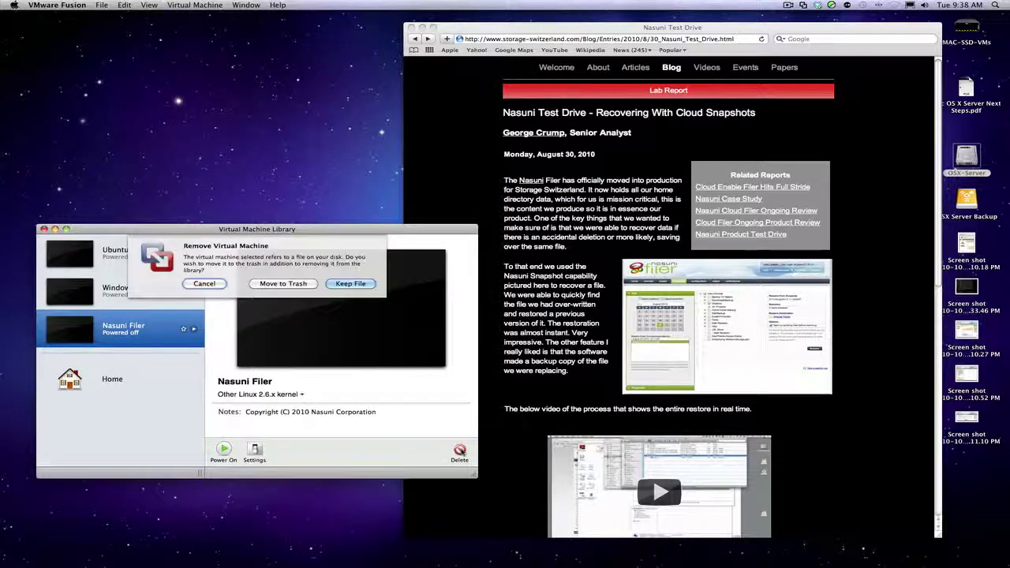
click(286, 285)
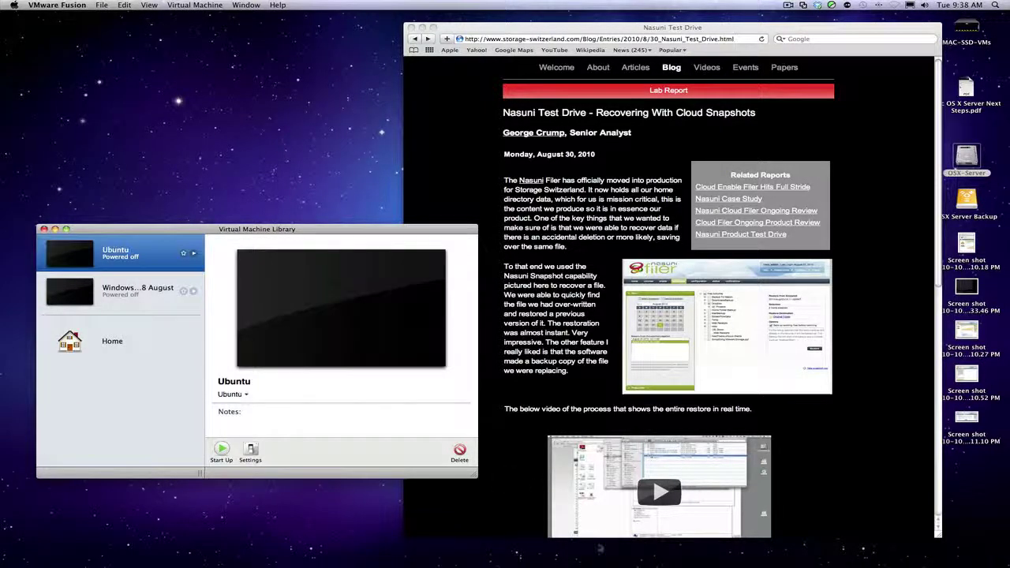
mouse_move(617, 553)
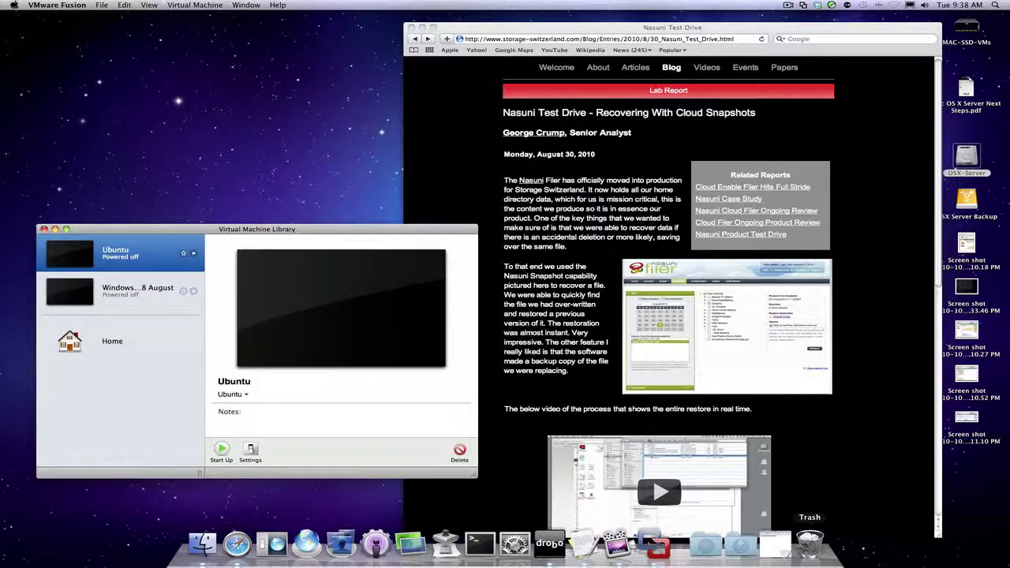
Empty the Finder Trash holding the old Nasuni Filer VM files.
click(809, 543)
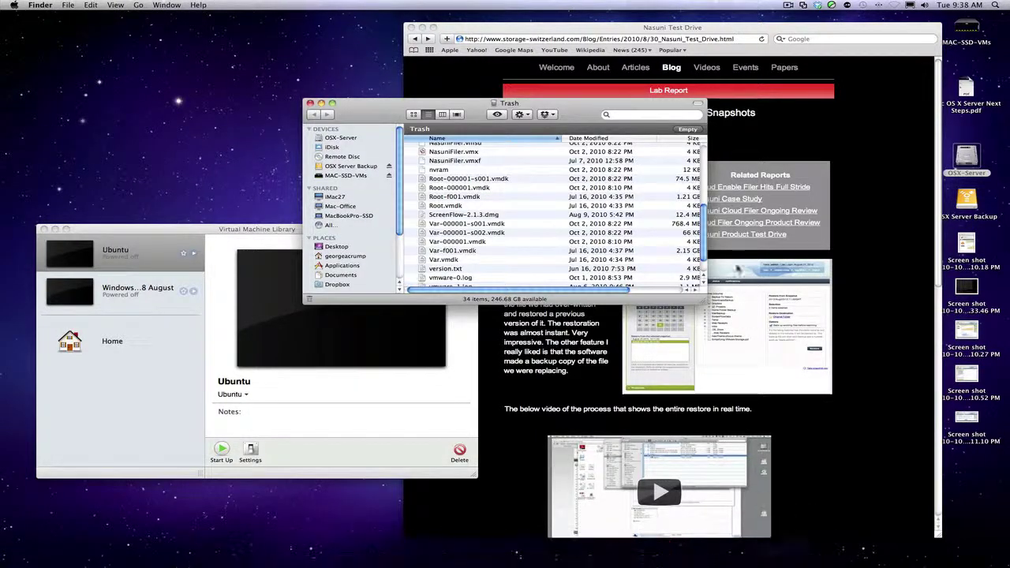
click(688, 128)
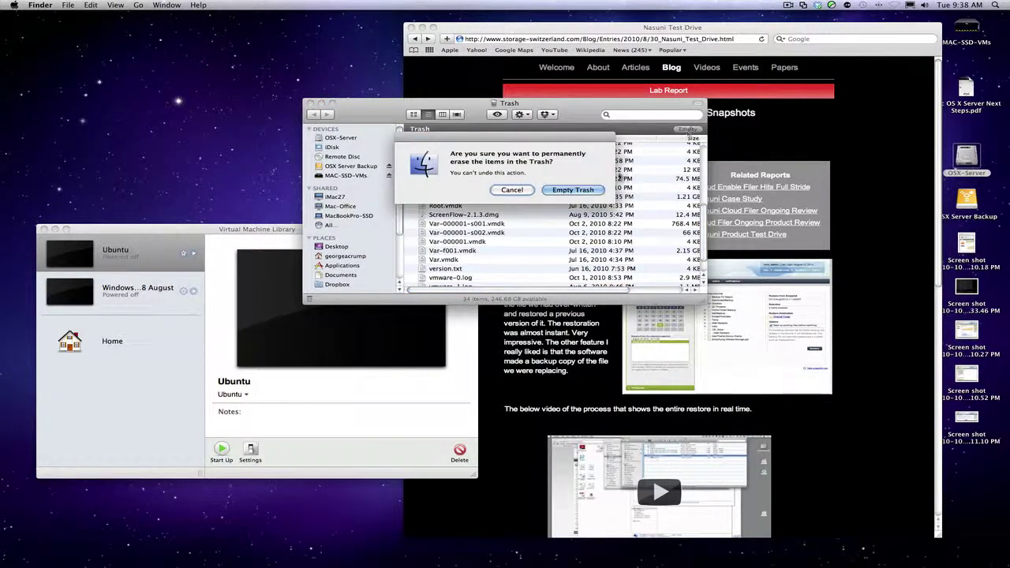
click(584, 192)
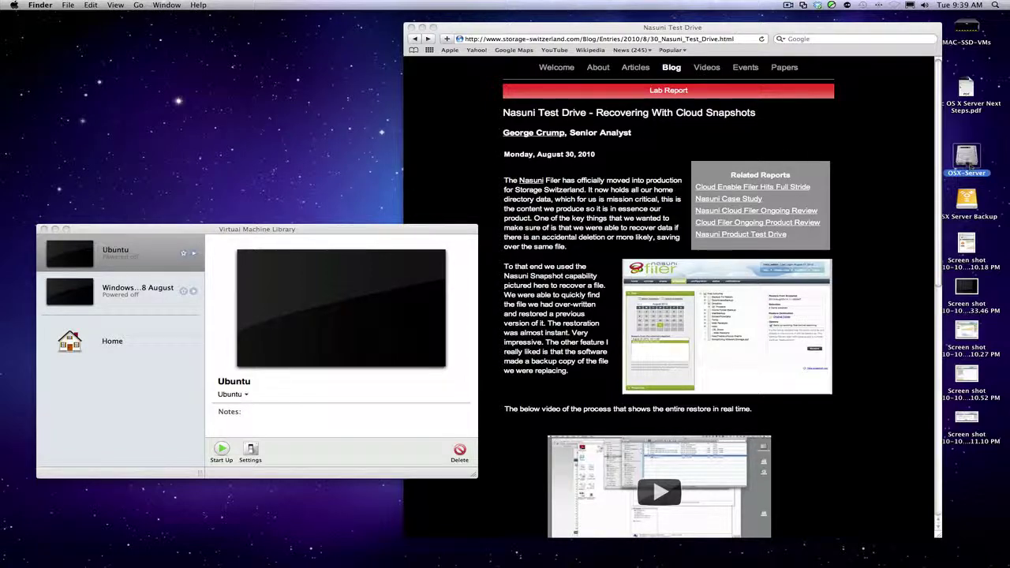
Open Finder windows for Downloads and Documents > Virtual Machines side by side.
key(super+o)
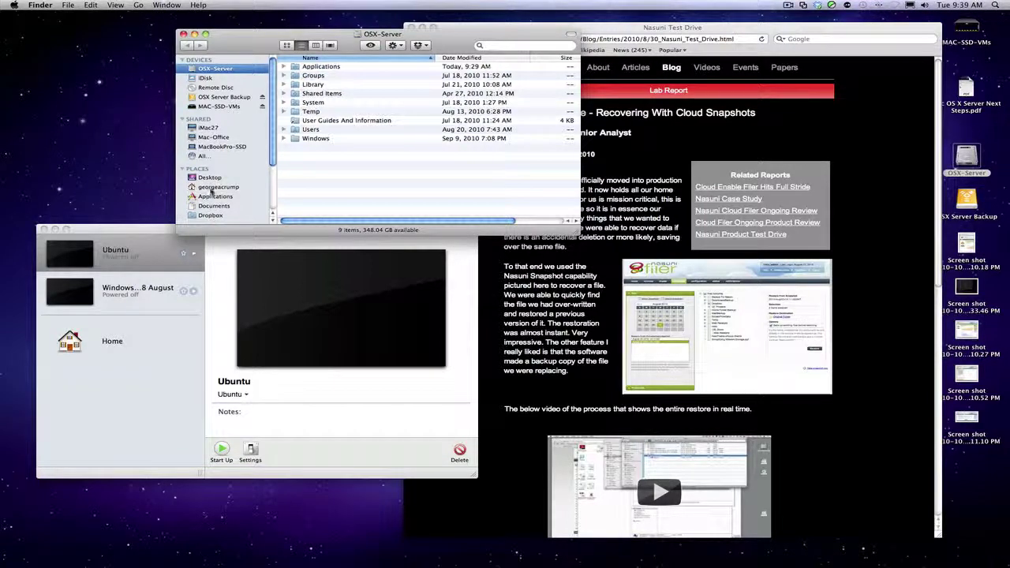
click(213, 188)
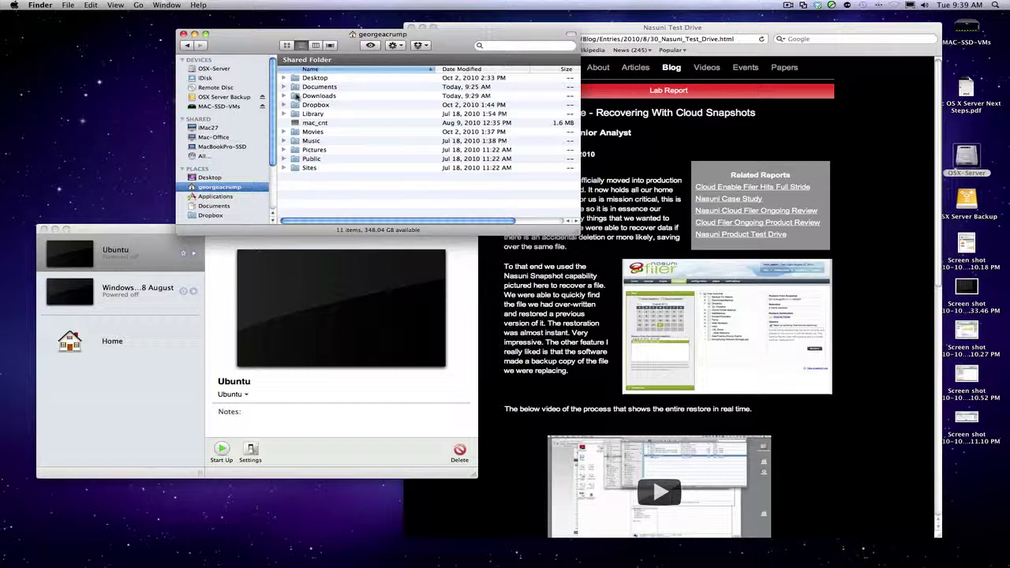
double_click(297, 96)
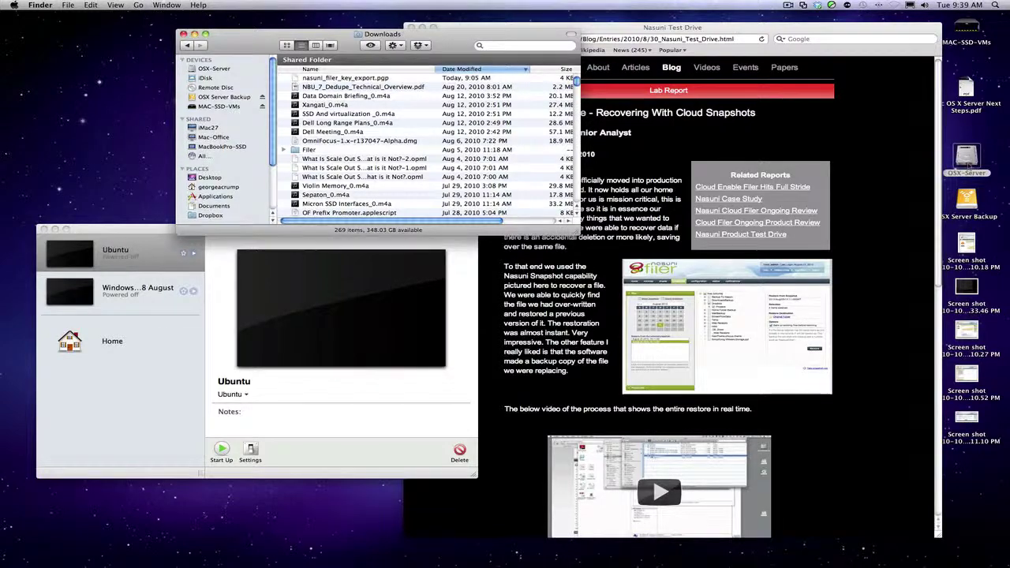
double_click(966, 161)
drag(471, 47, 467, 244)
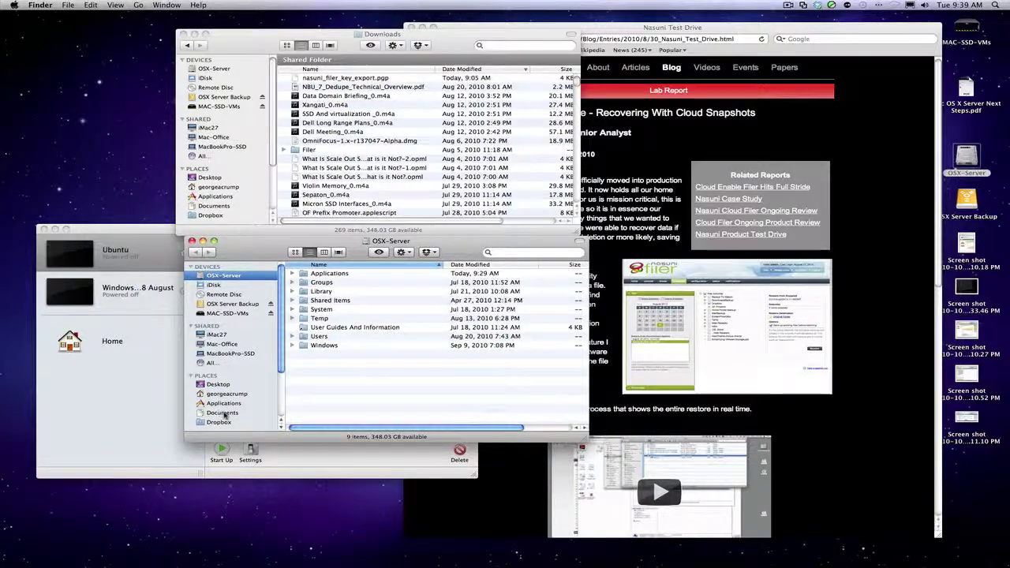
click(222, 412)
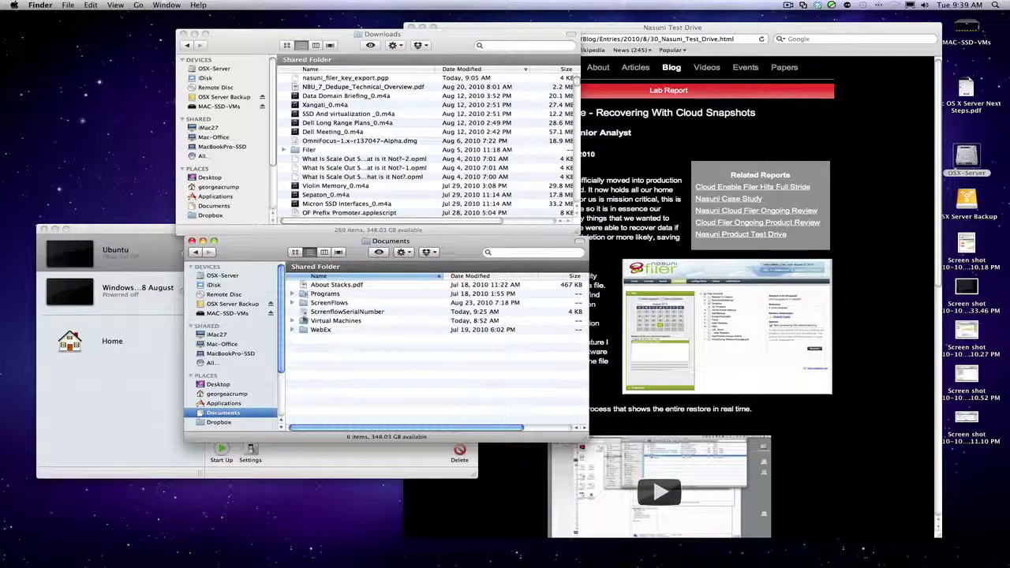
double_click(307, 321)
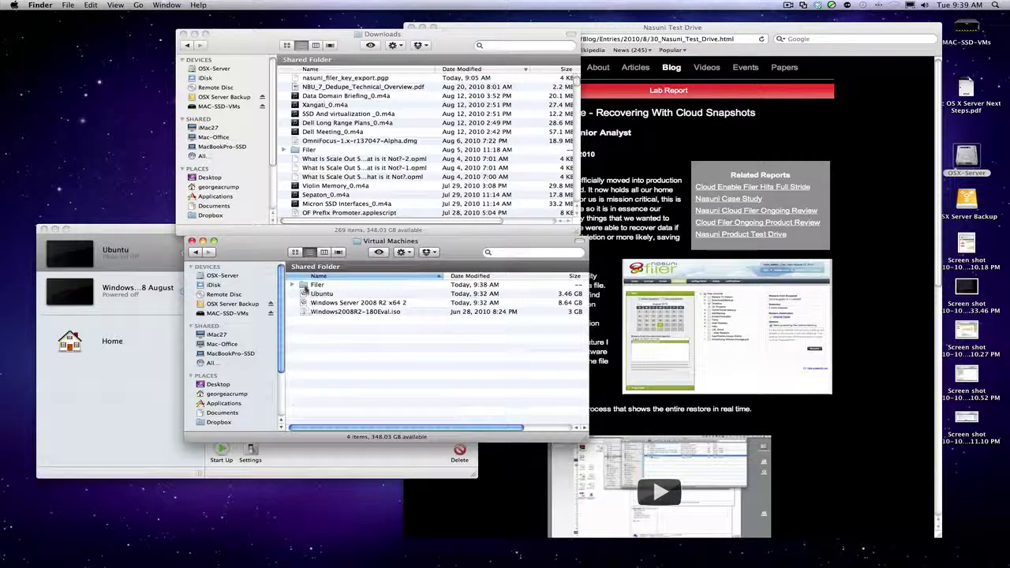
Trash and erase the old Filer folder, then drag Filer from Downloads into Virtual Machines.
click(303, 285)
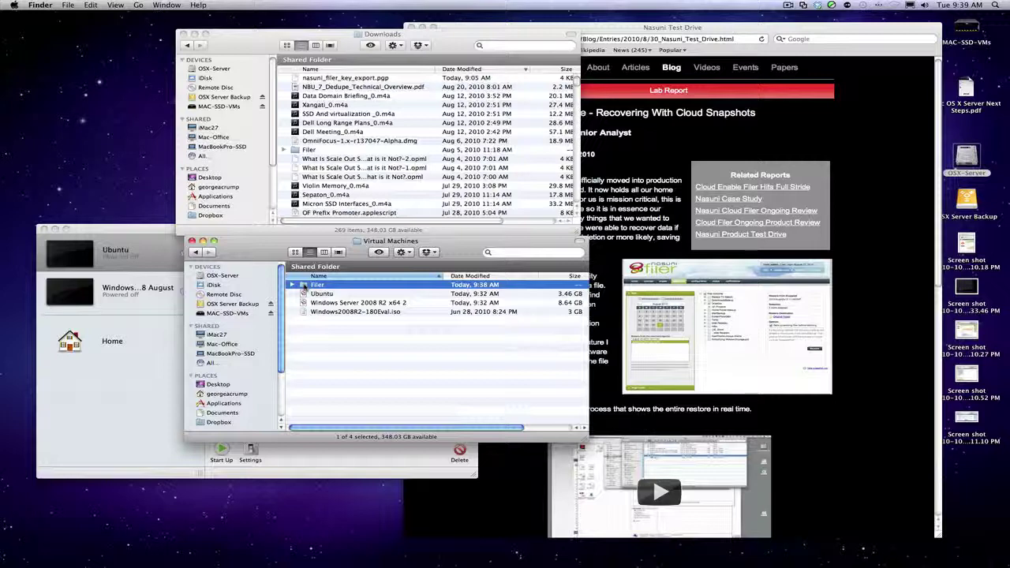
right_click(304, 286)
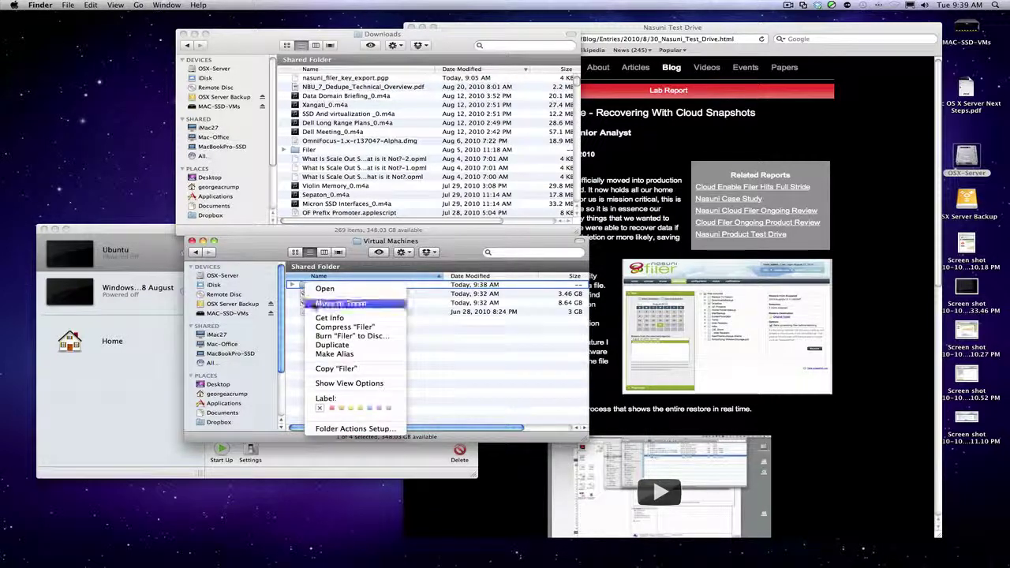
click(316, 304)
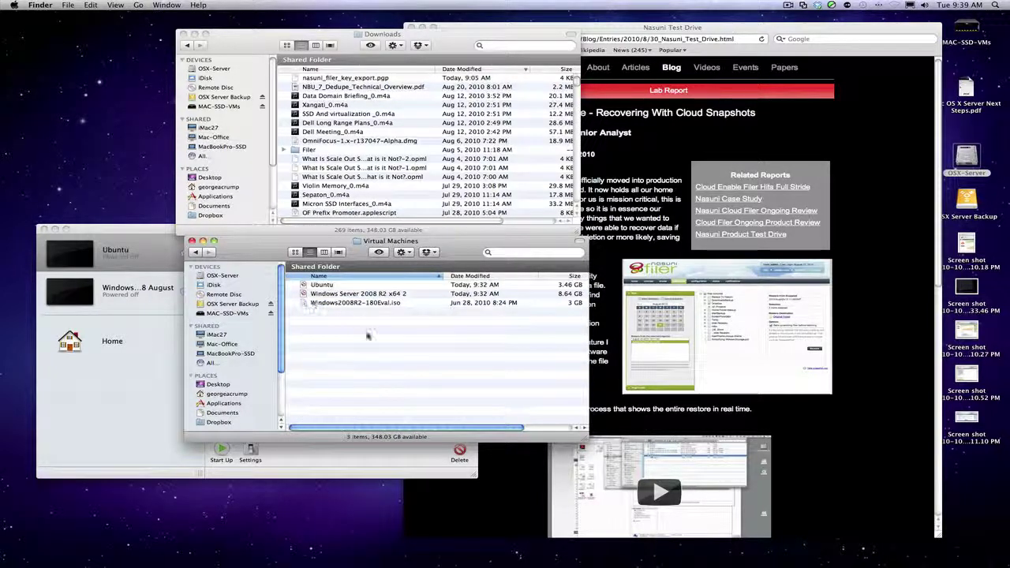
mouse_move(690, 557)
click(810, 543)
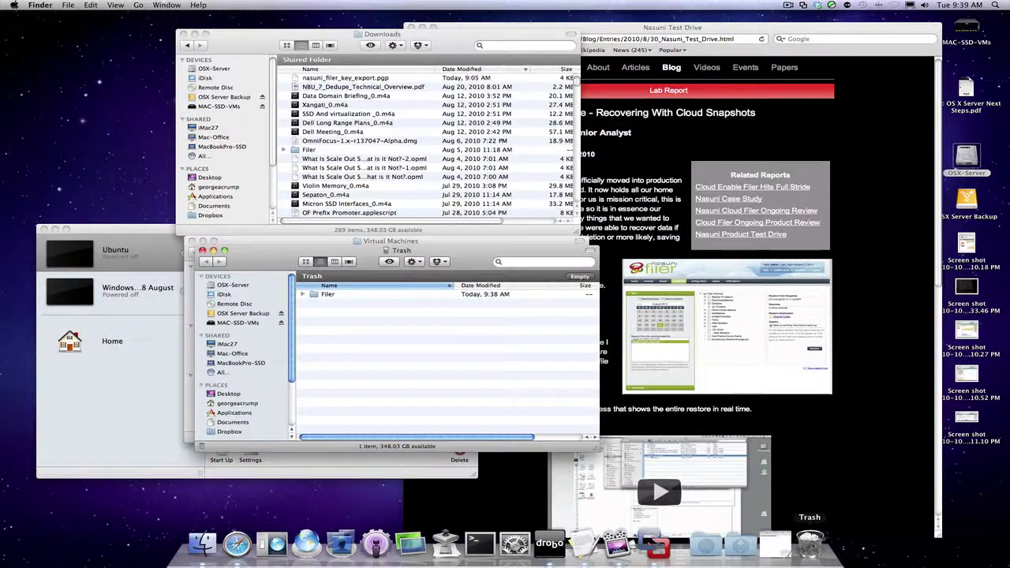
click(580, 277)
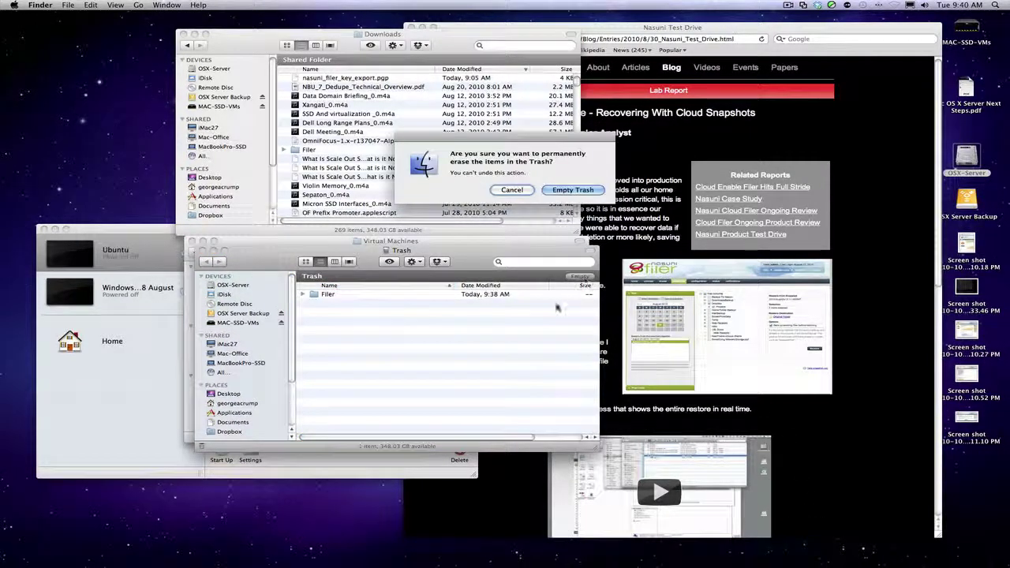
click(566, 191)
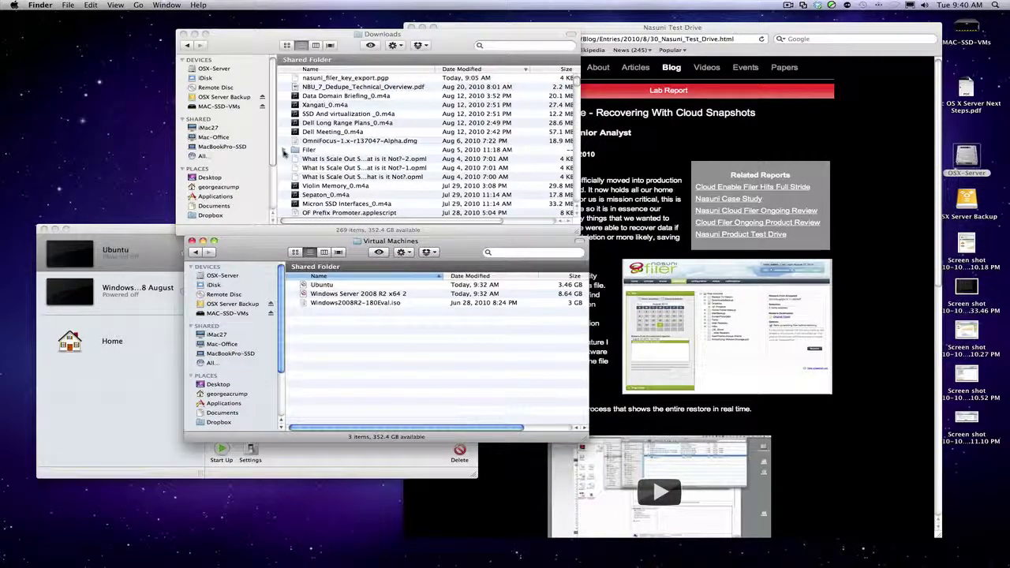
drag(303, 185, 342, 341)
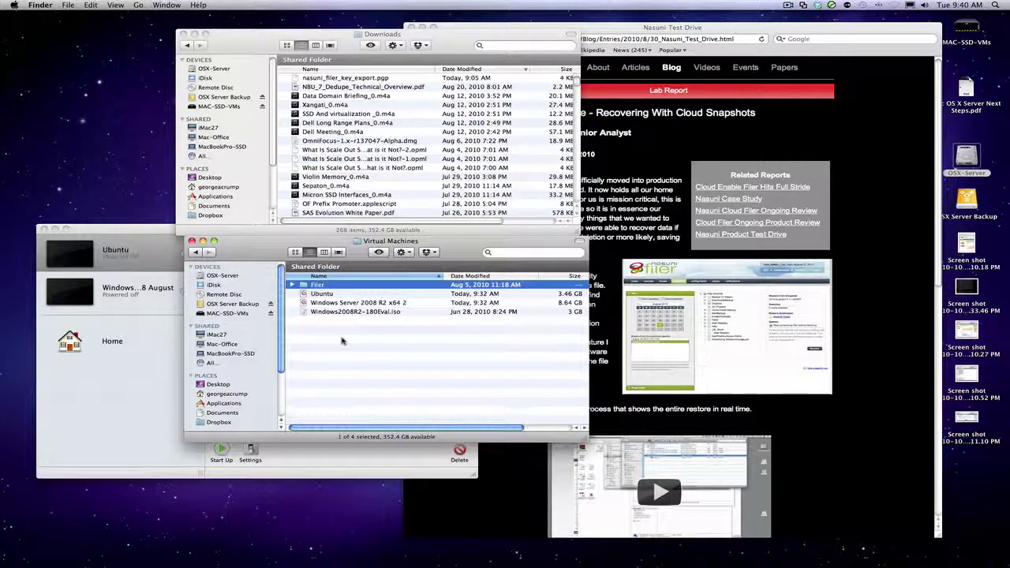
Open the Filer folder and launch NasuniFiler.vmx in VMware Fusion.
double_click(307, 285)
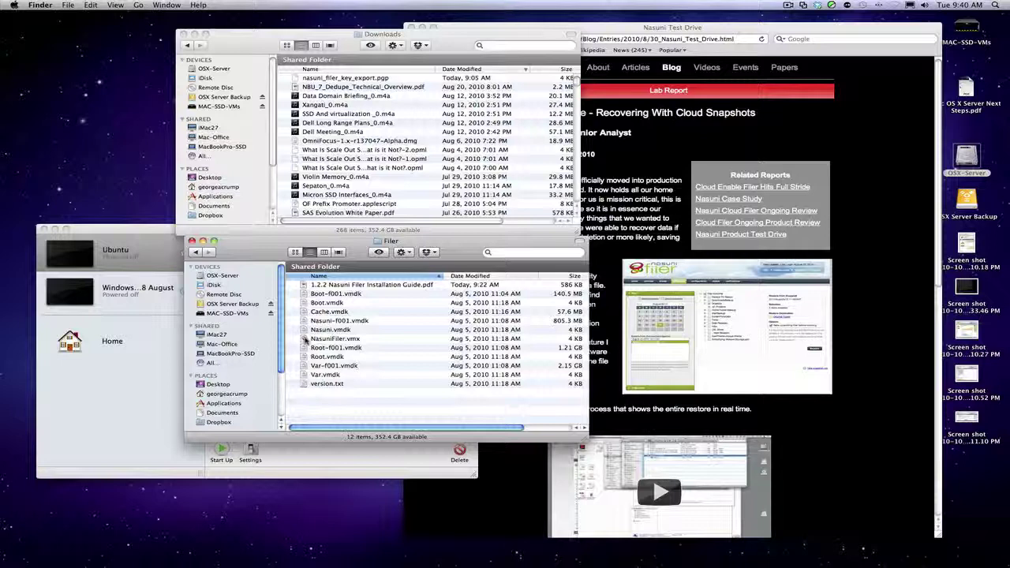
double_click(306, 339)
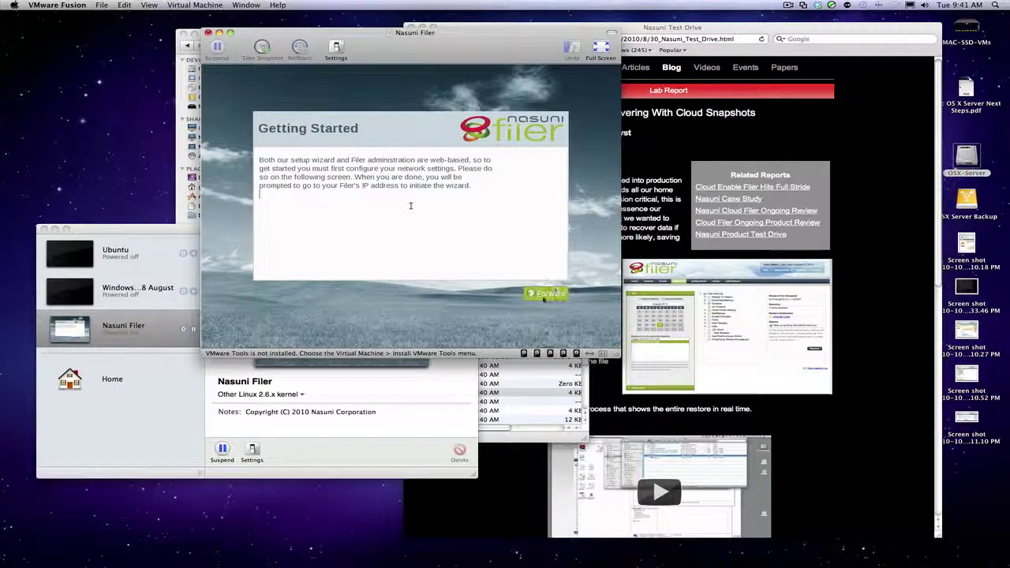
Set manual networking: IP 10.0.1.70, mask 255.255.255.0, gateway and primary DNS 10.0.1.1.
click(411, 206)
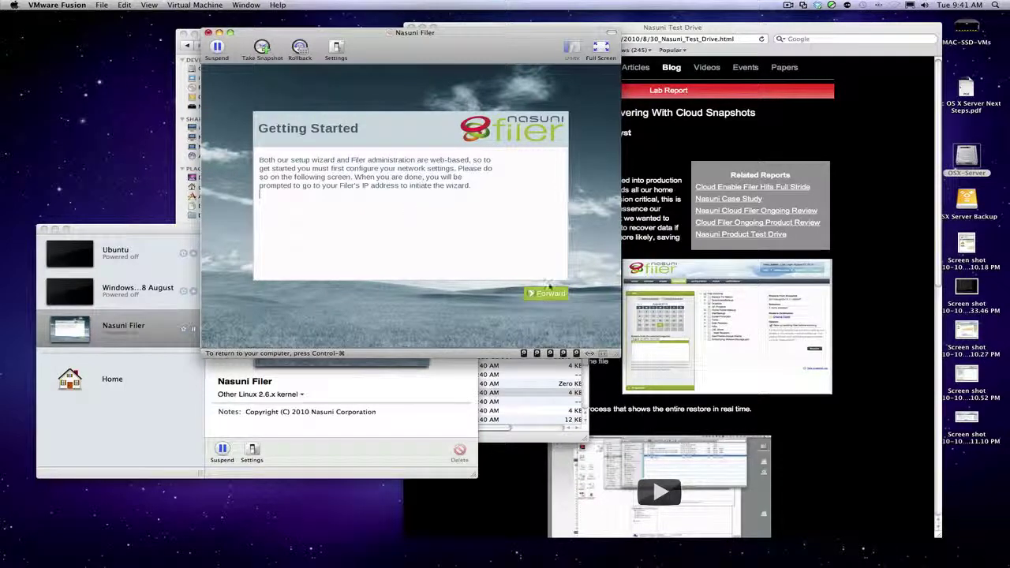
click(556, 298)
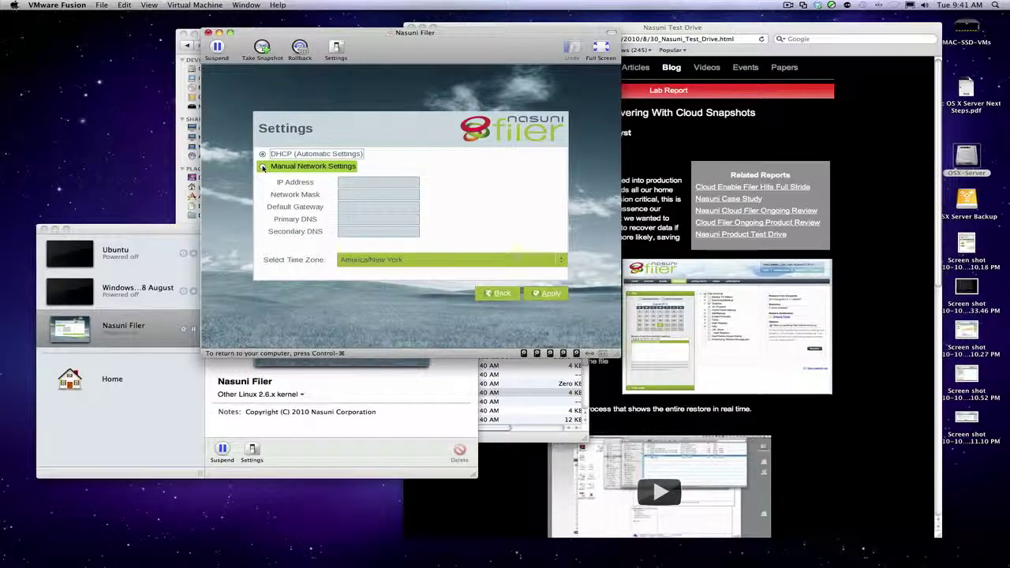
click(263, 165)
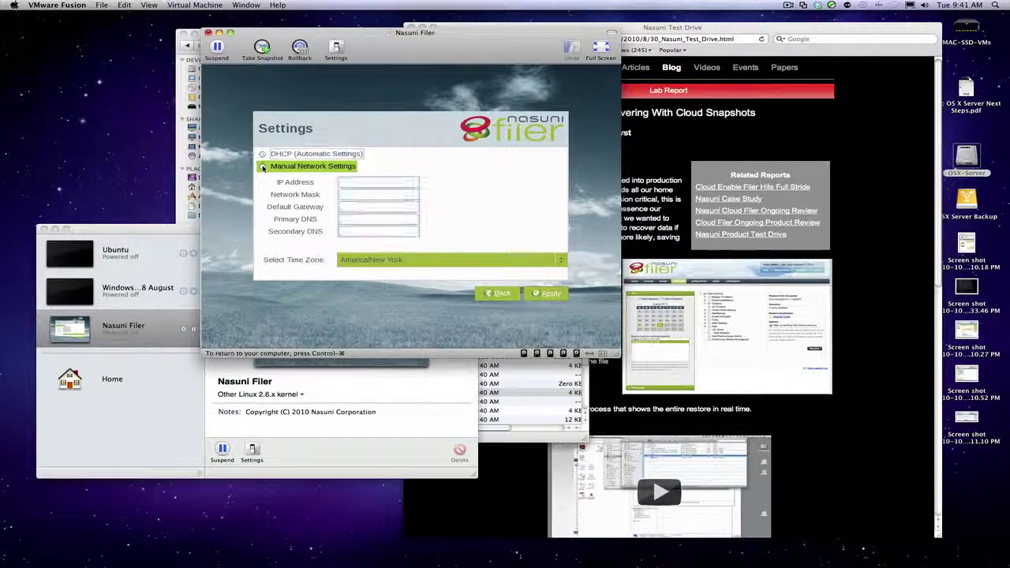
click(366, 180)
text(10.)
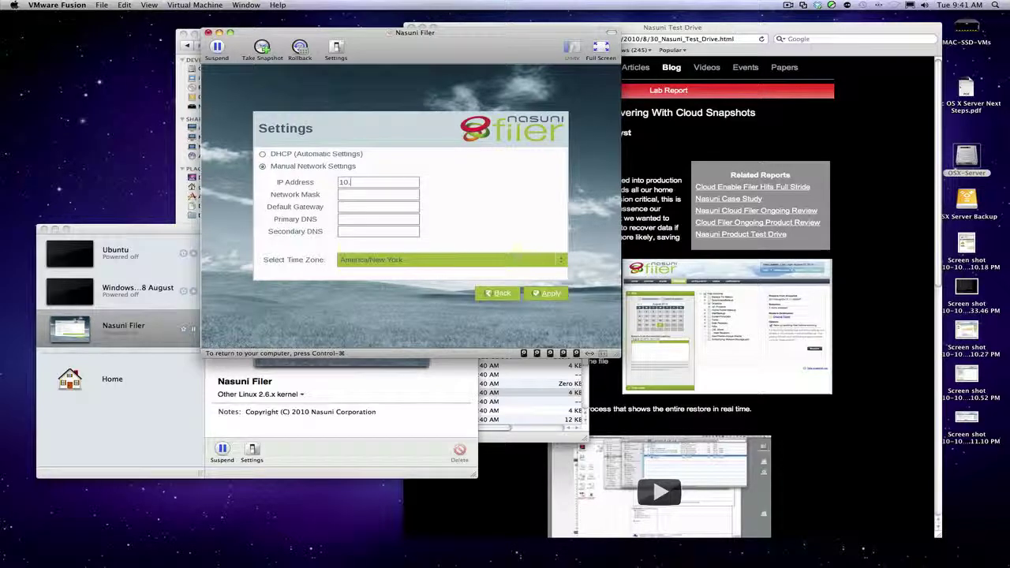
text(0.1)
text(.70)
text(255)
text(.255.255.0)
key(Tab)
text(10.0.1.110.0.)
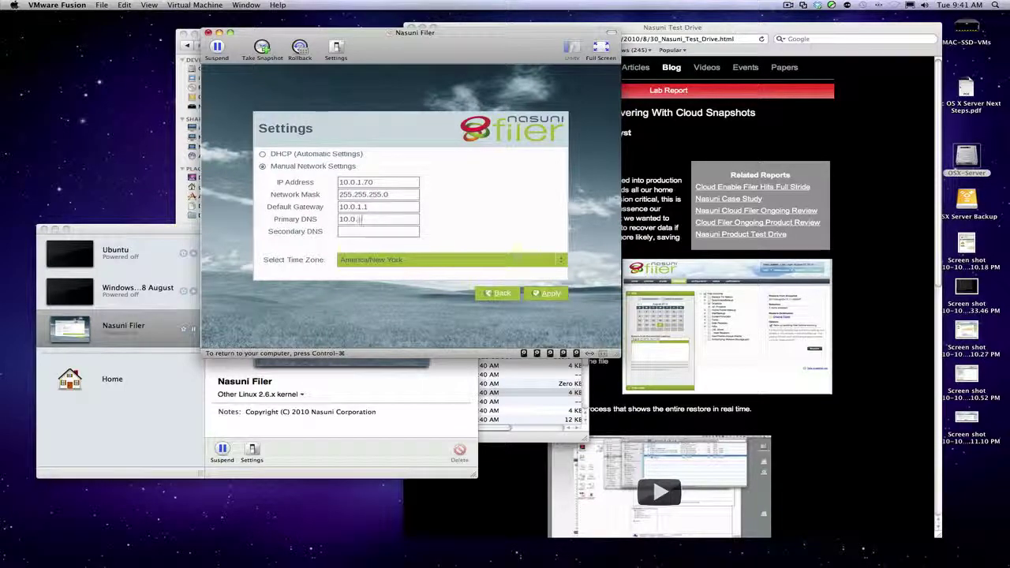
text(1.1)
Choose America/Chicago as the Filer's time zone.
click(554, 259)
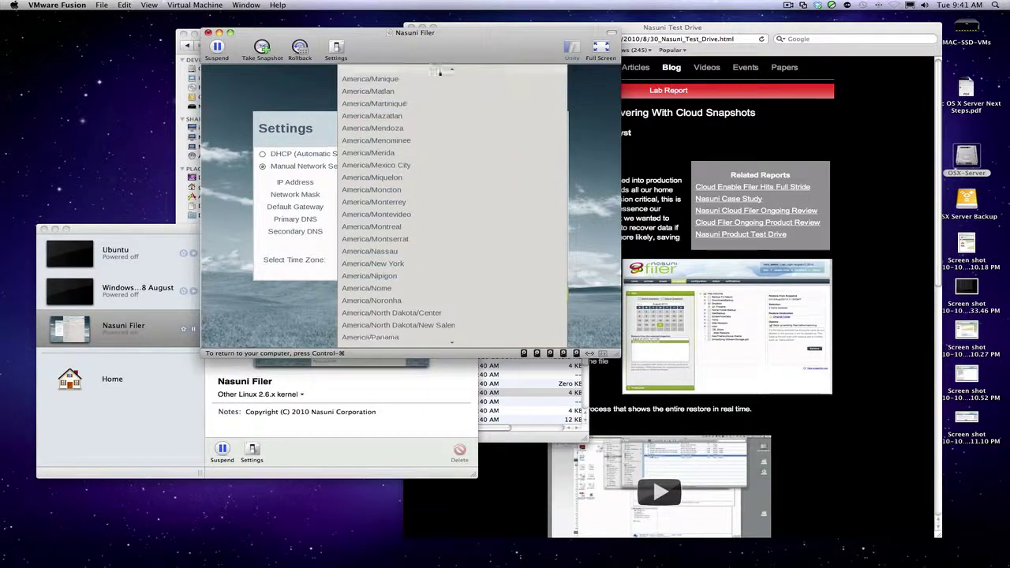
scroll(439, 67, up, 10)
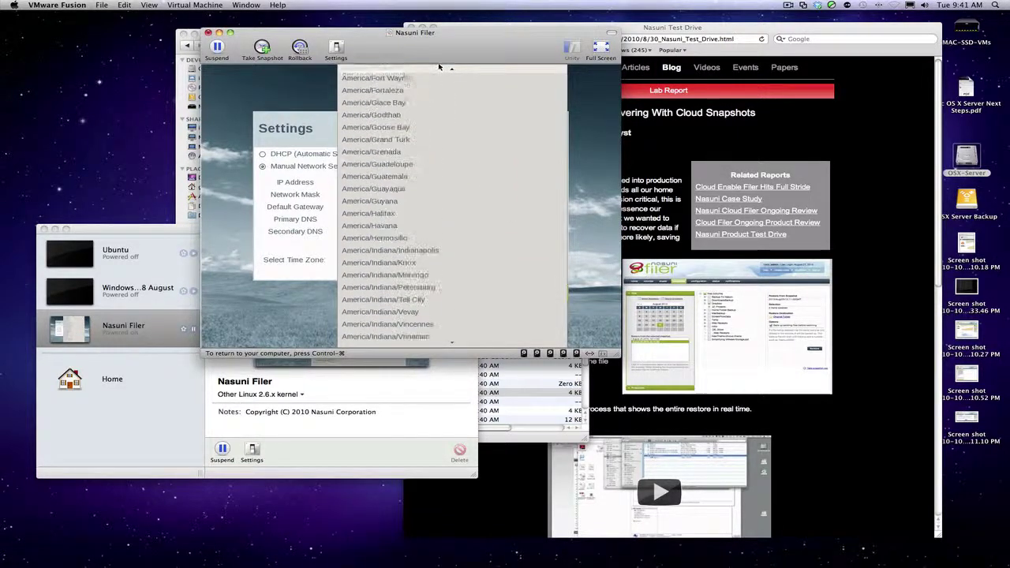
mouse_move(449, 70)
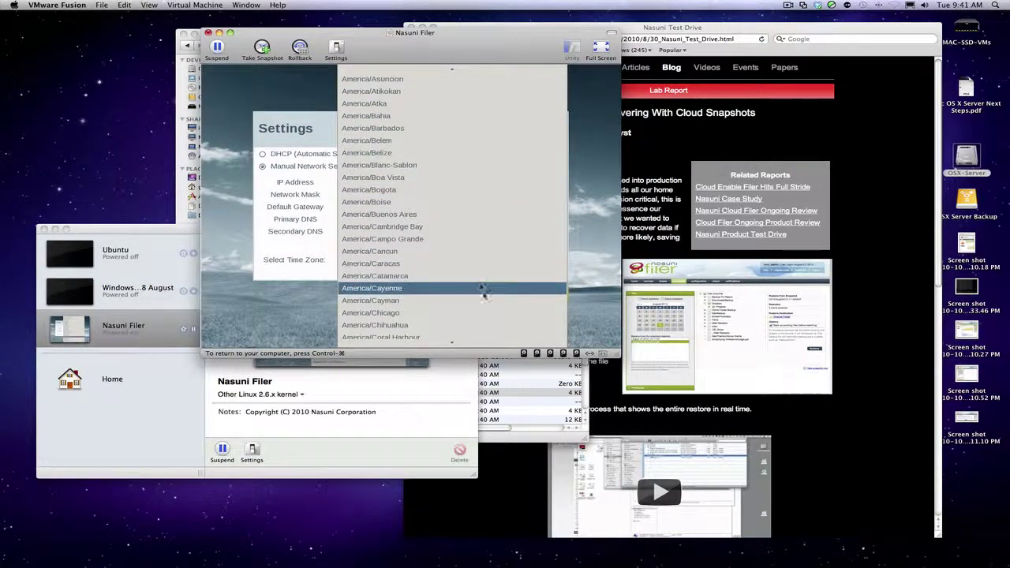
click(489, 312)
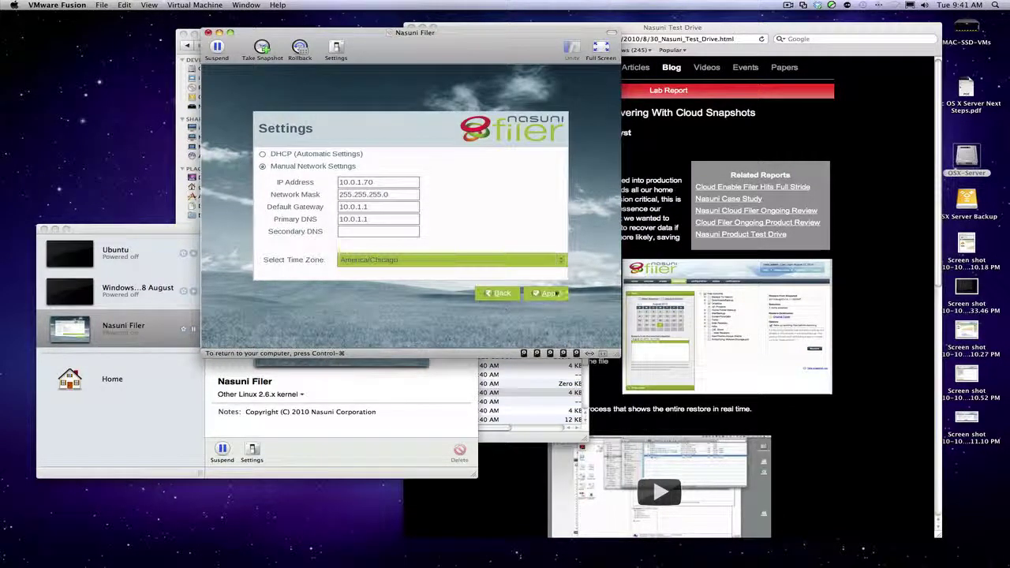
Apply the settings until Configuration Complete shows at 10.0.1.70, then release the VM.
click(550, 294)
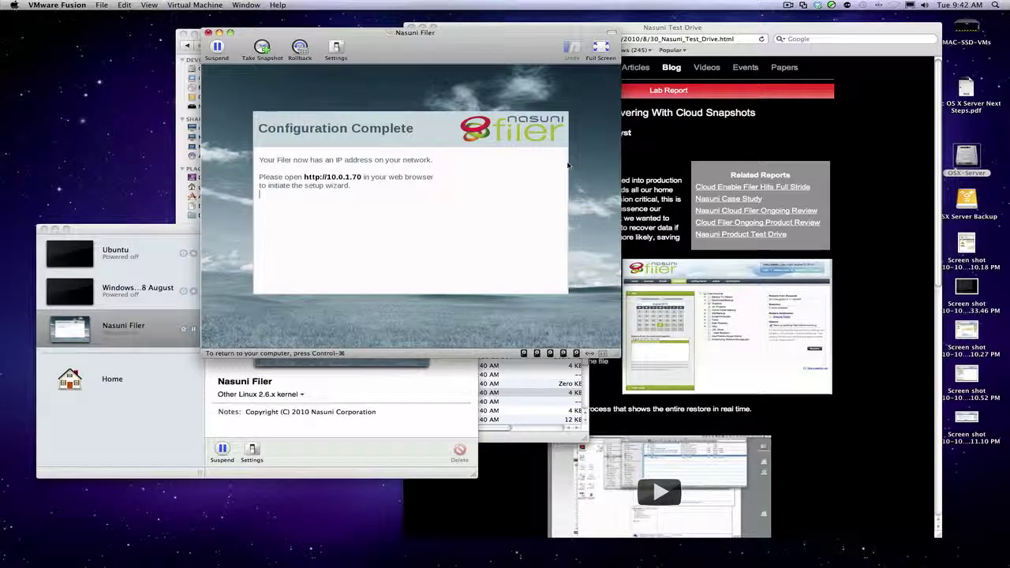
key(ctrl+super)
Browse in Safari to the Filer at 10.0.1.70.
click(795, 149)
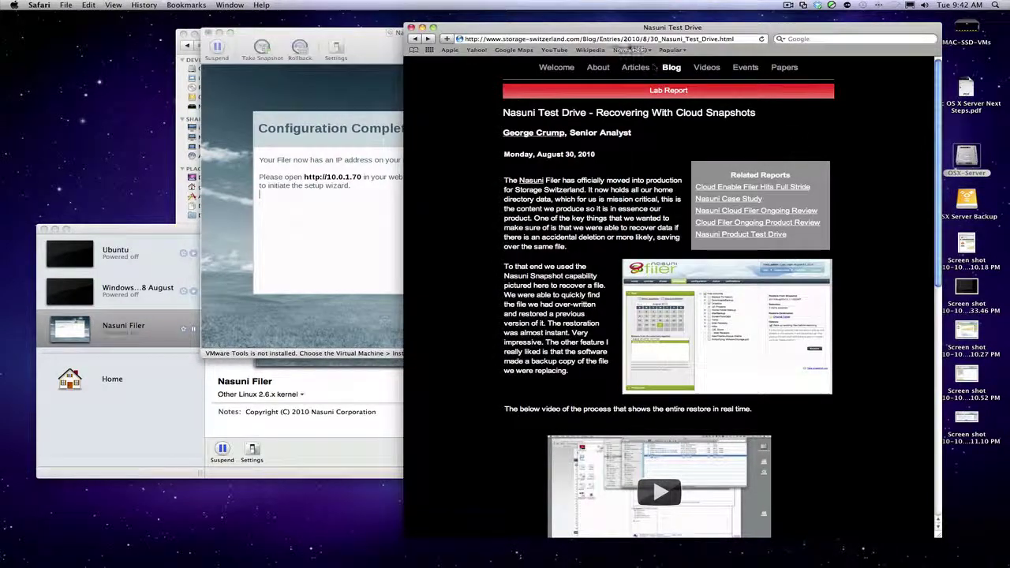
click(624, 39)
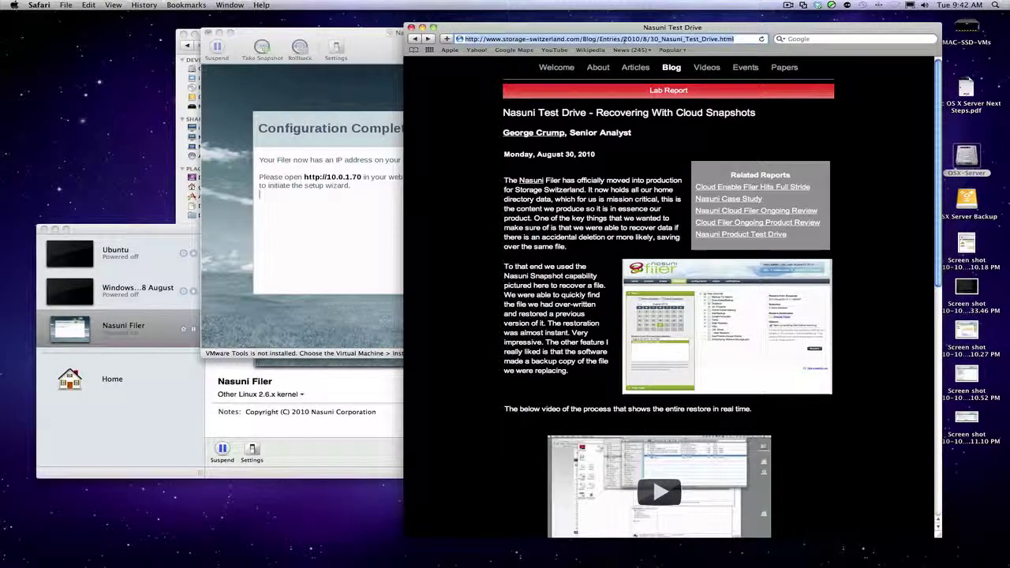
text(10.0.1.70/)
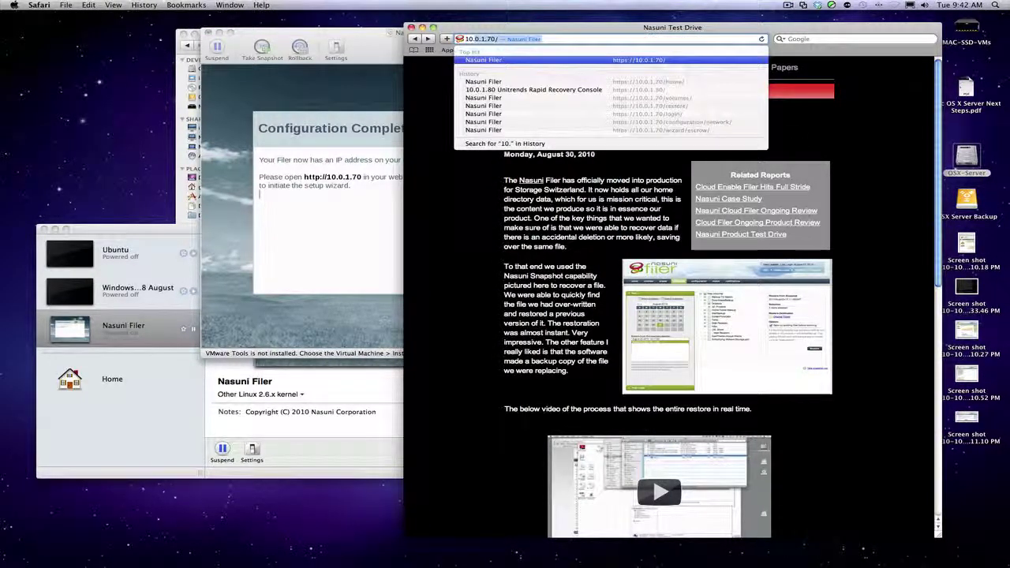
key(Return)
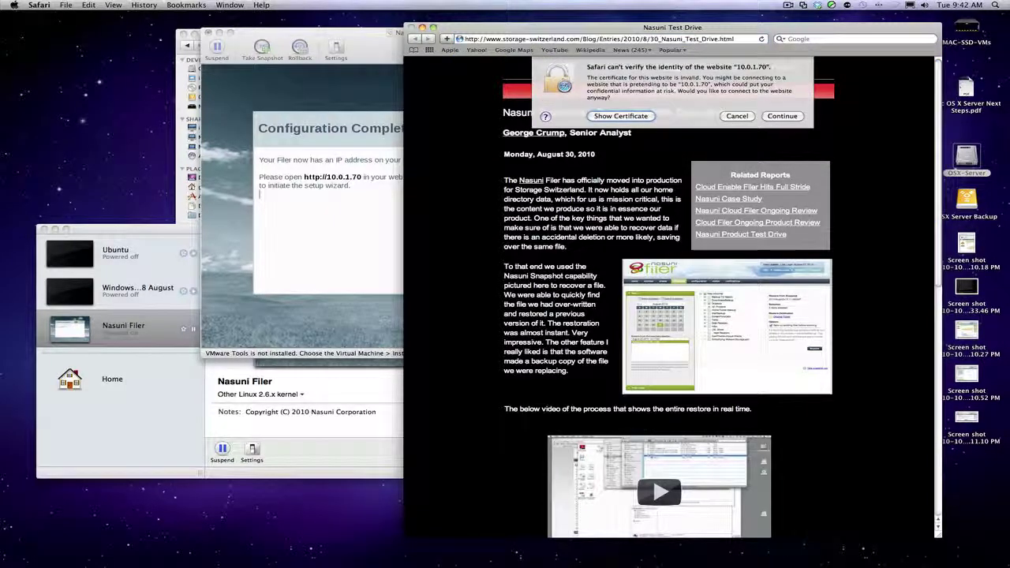
Set the Filer's self-signed certificate to Always Trust, confirming with the Mac account password.
click(621, 116)
click(548, 186)
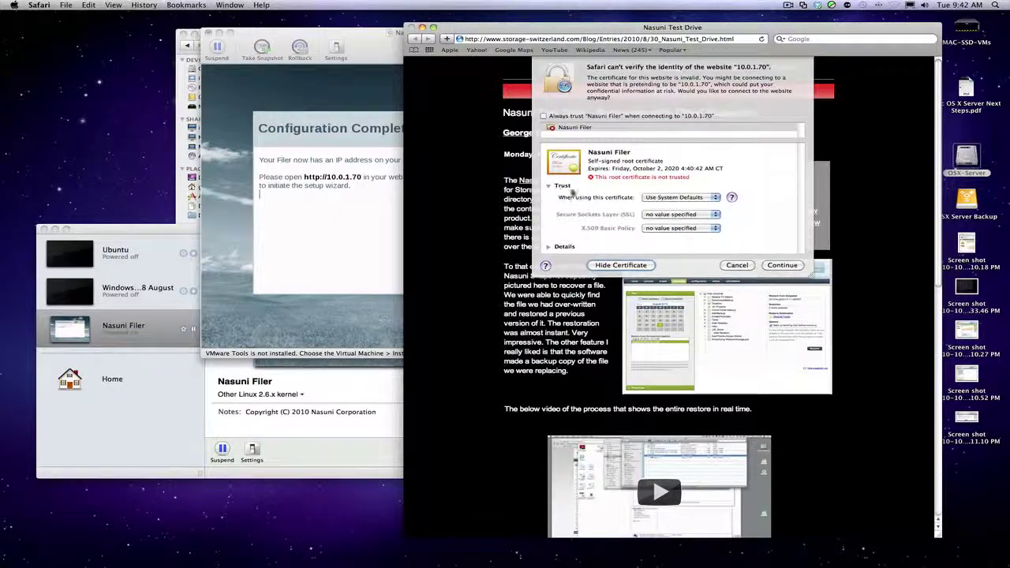
click(653, 198)
click(666, 217)
click(771, 265)
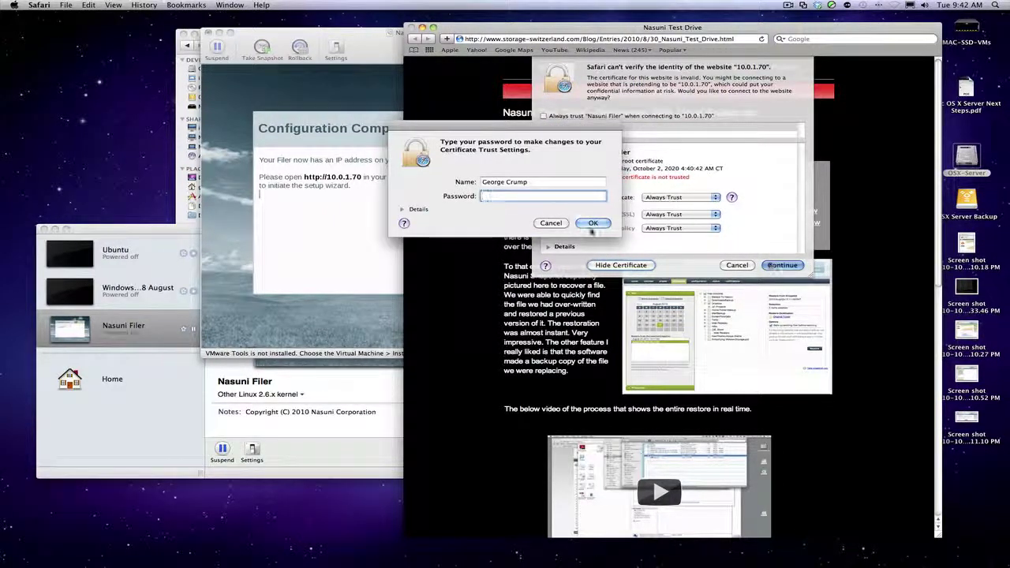
text(•••••••••••••)
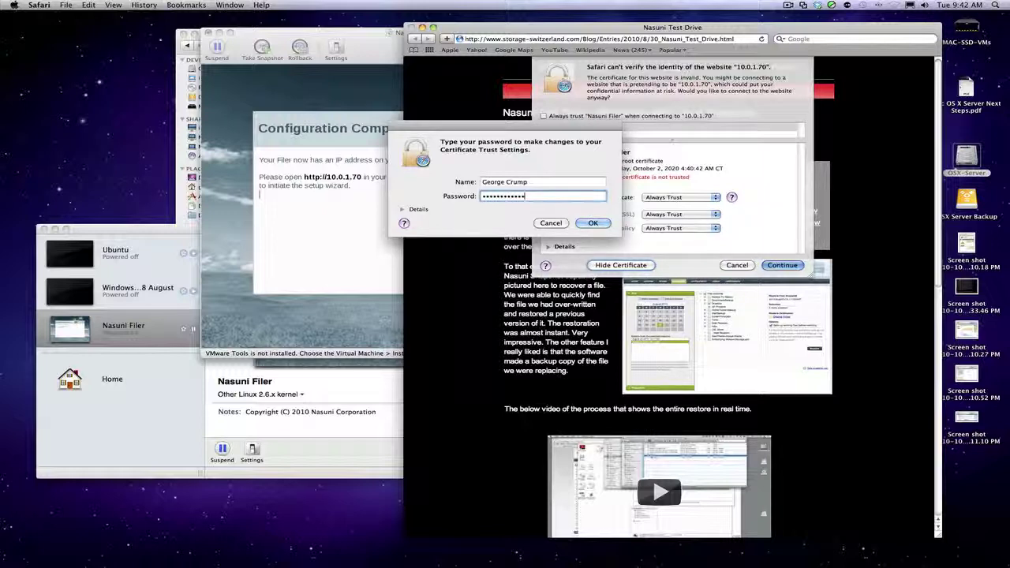
key(Return)
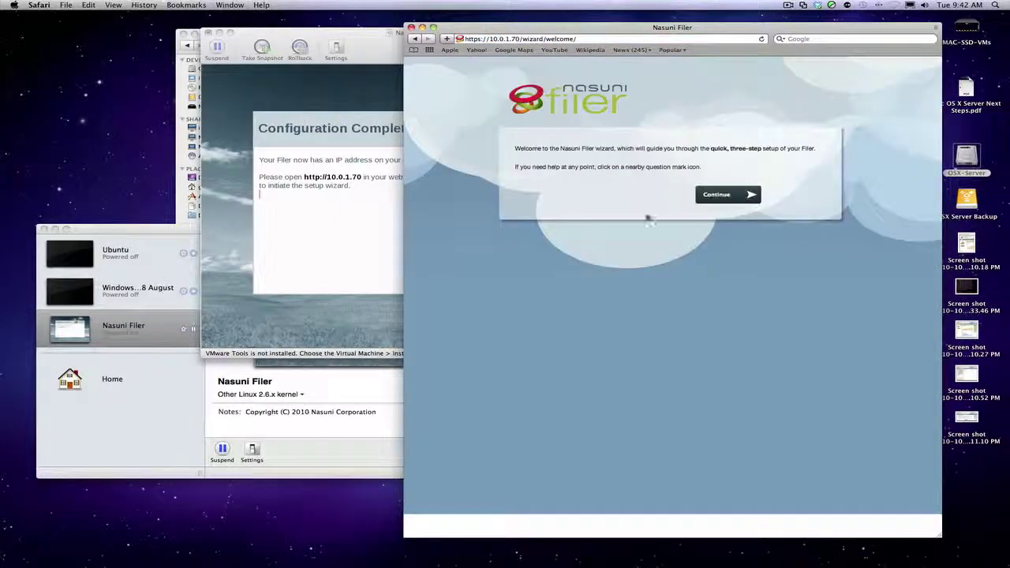
Sign in with the nasuni.com account e-mail and password, leaving key escrow at No.
click(737, 195)
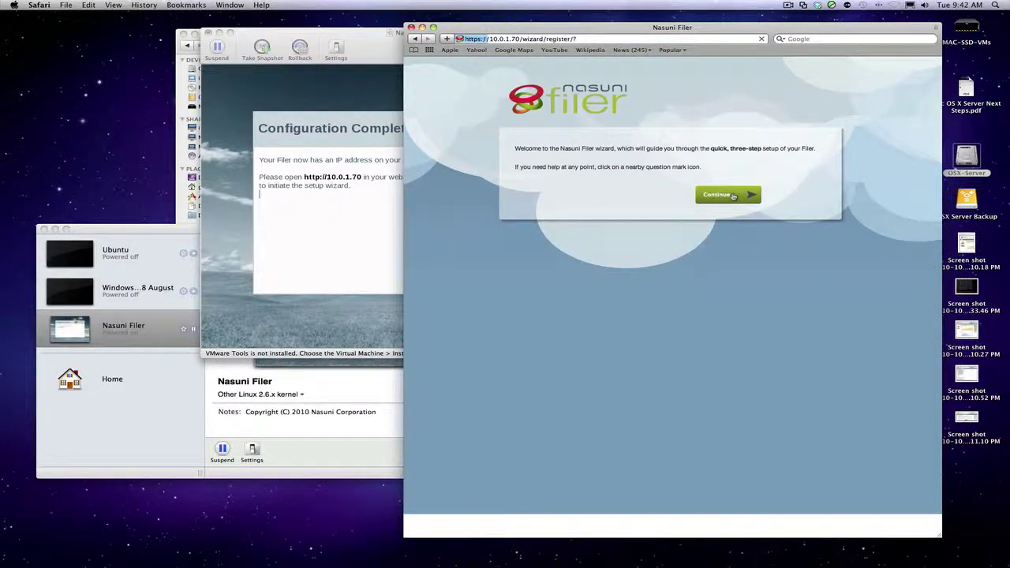
click(692, 175)
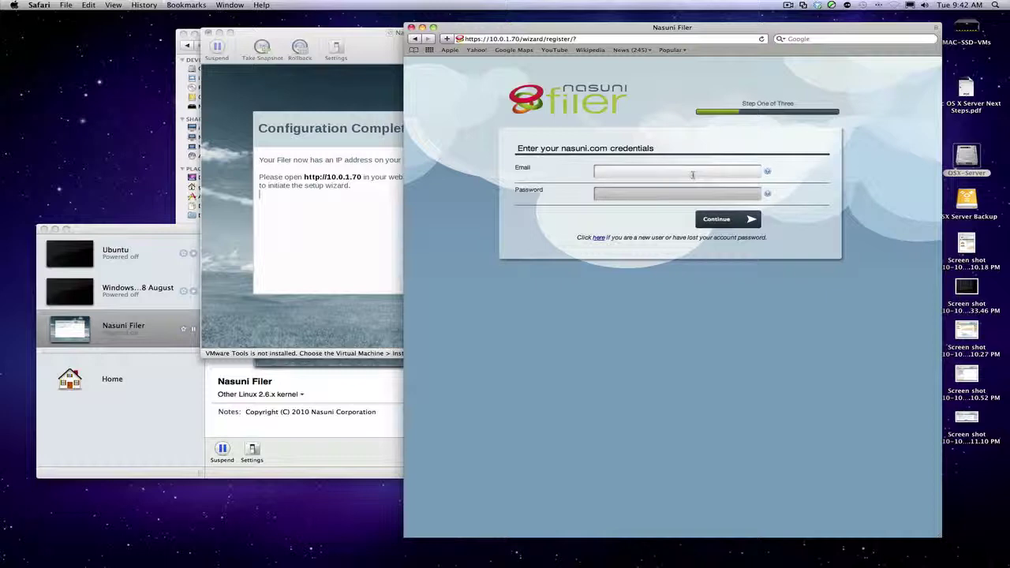
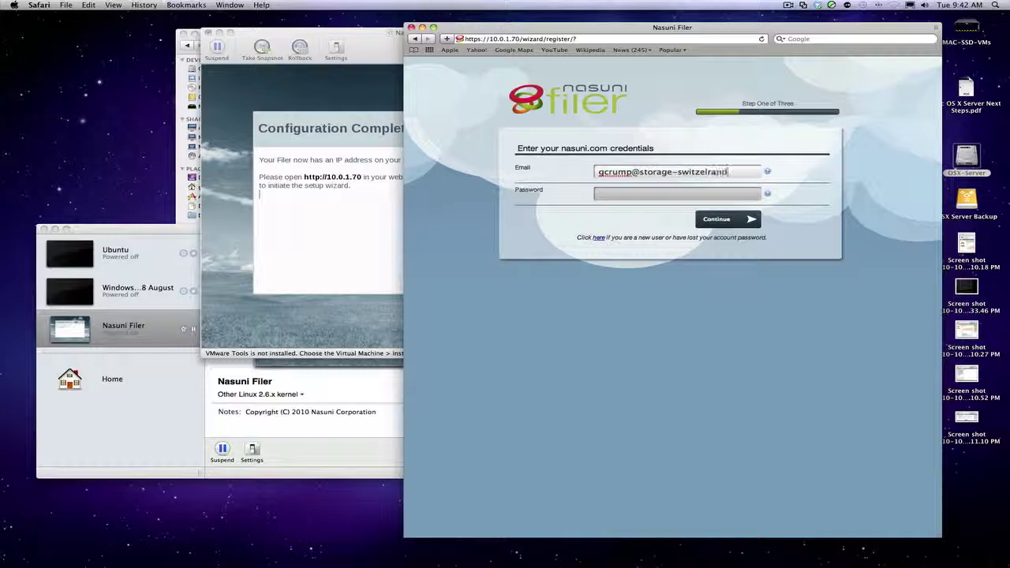
text(and.com)
click(631, 193)
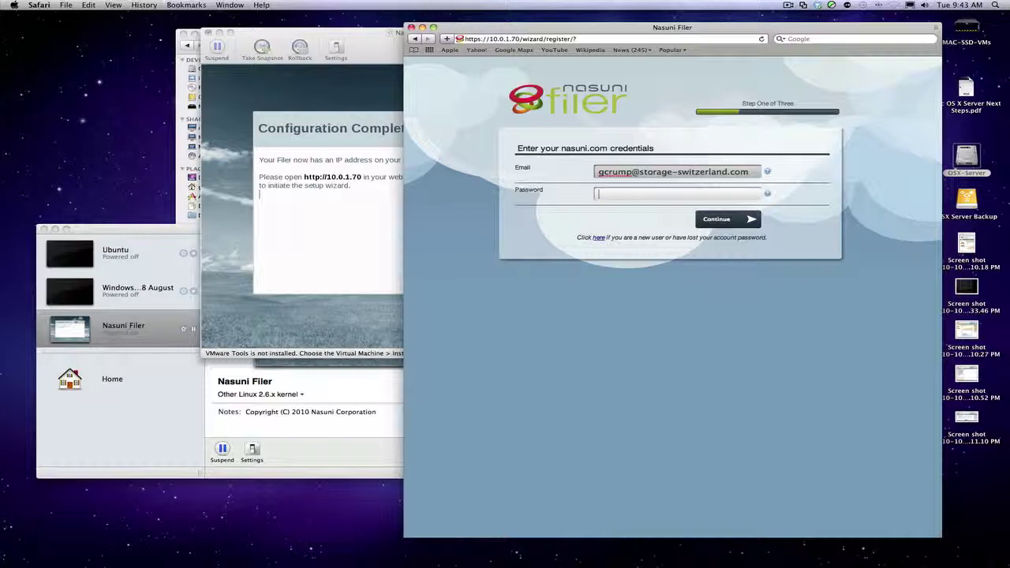
text(••••••••••)
click(724, 221)
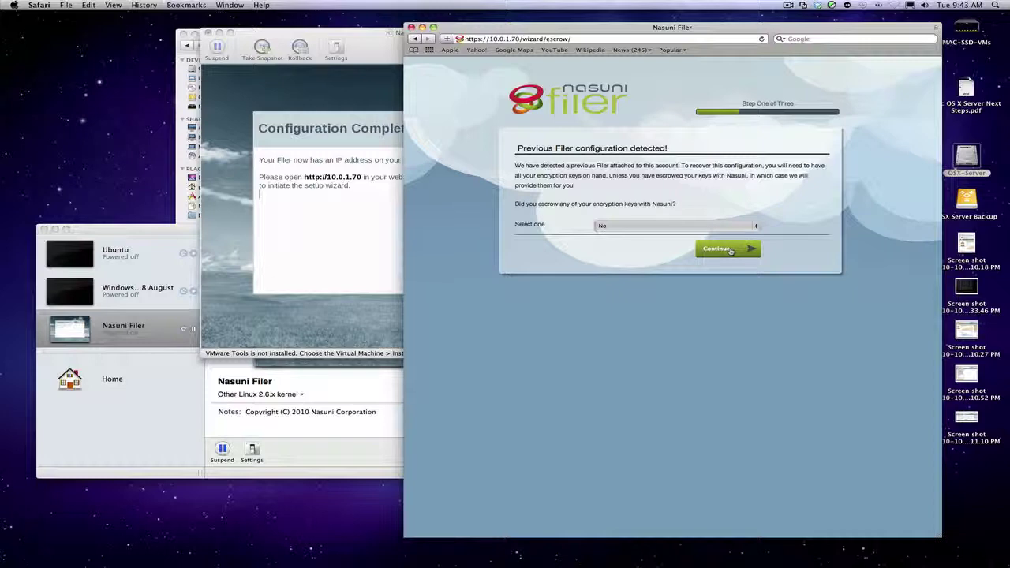
click(731, 250)
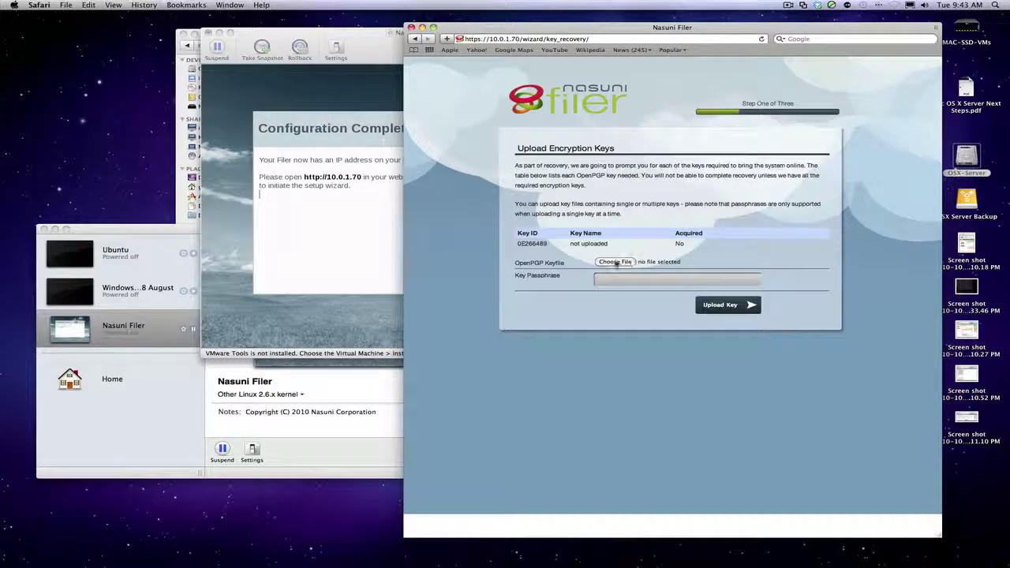
Upload nasuni_filer_key_export.pgp from Downloads, sorted by date modified, to recover the Filer.
click(615, 263)
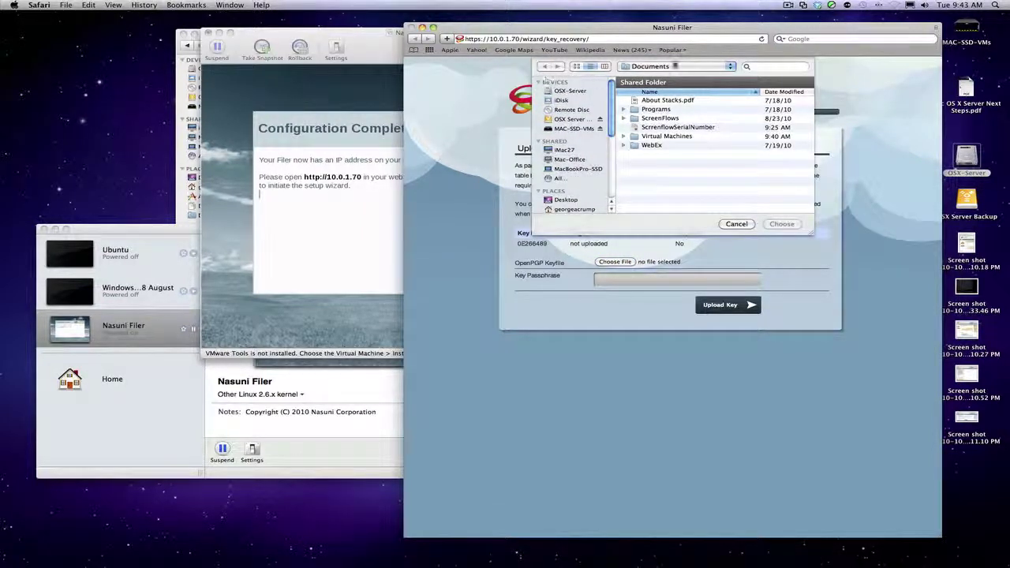
click(676, 66)
click(663, 77)
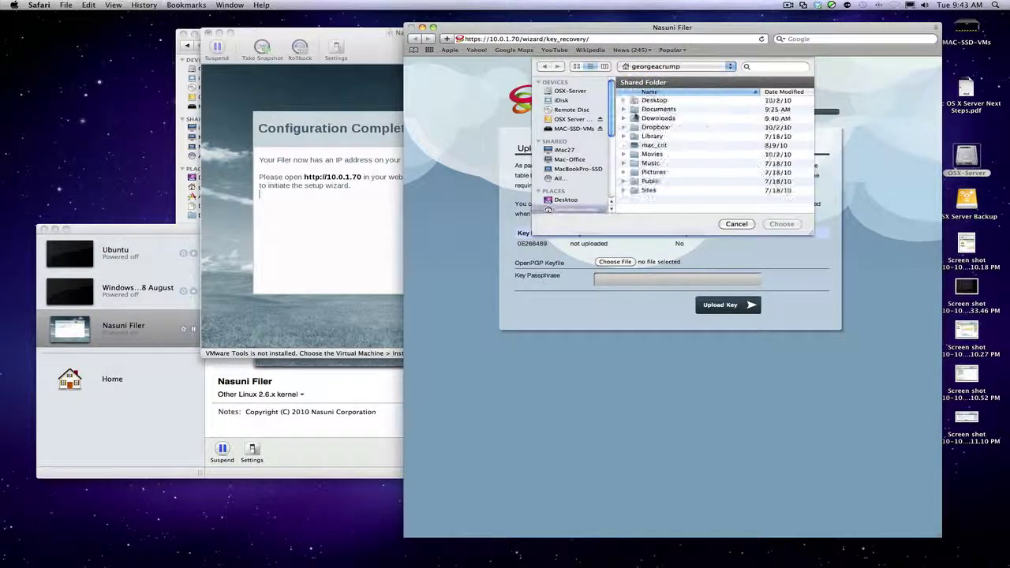
double_click(657, 109)
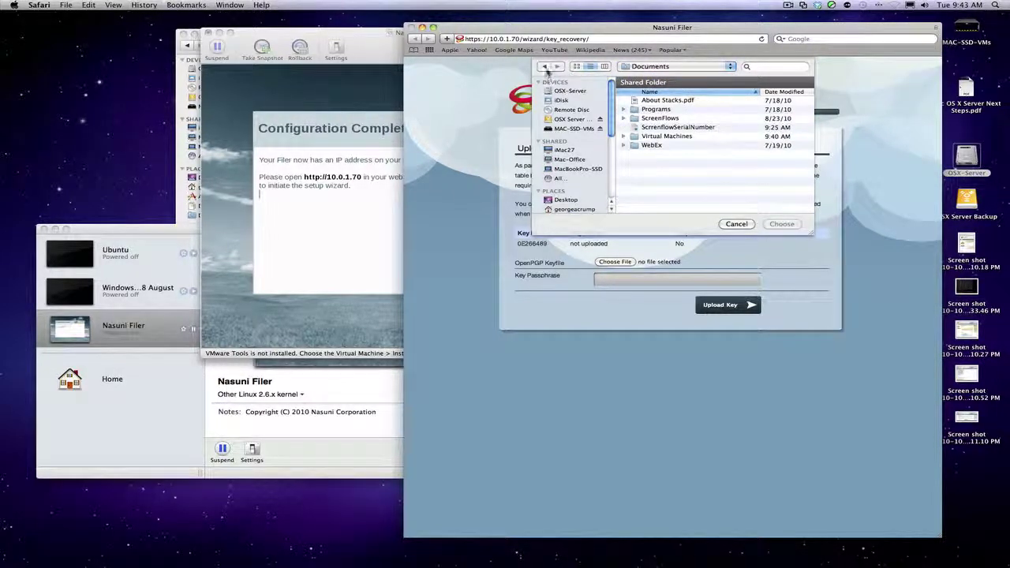
click(548, 68)
click(636, 118)
double_click(636, 118)
click(760, 93)
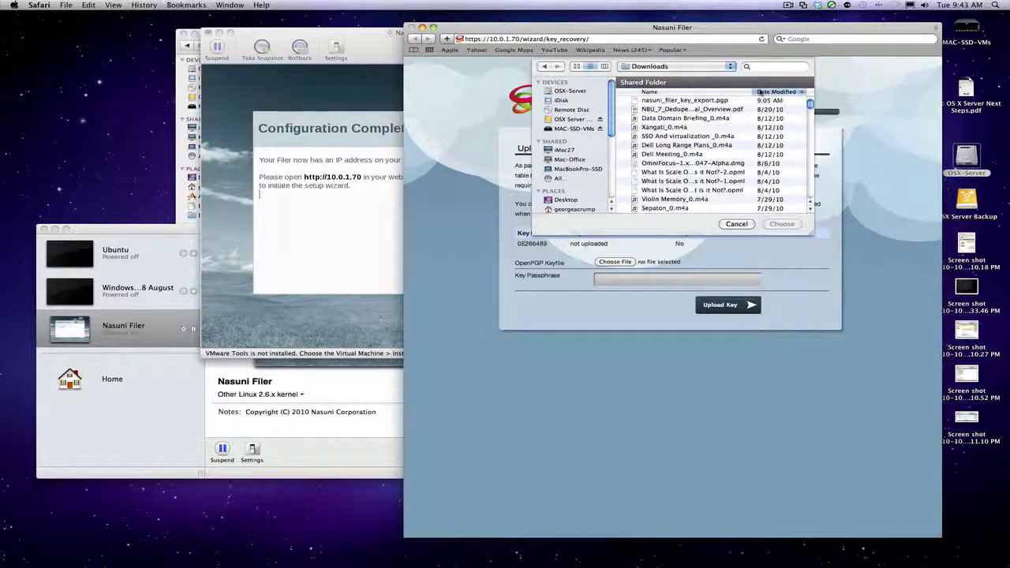
double_click(724, 101)
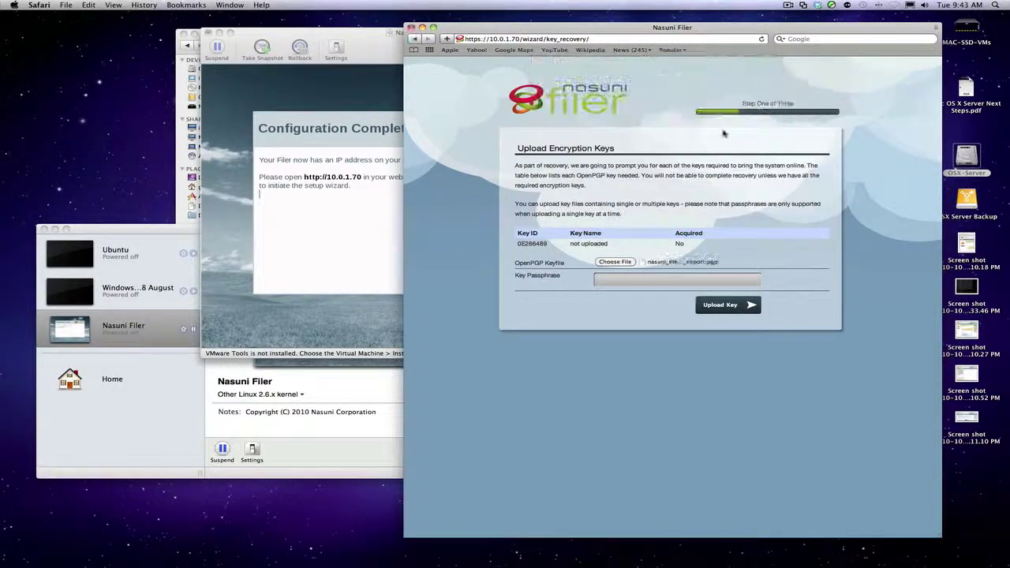
click(735, 307)
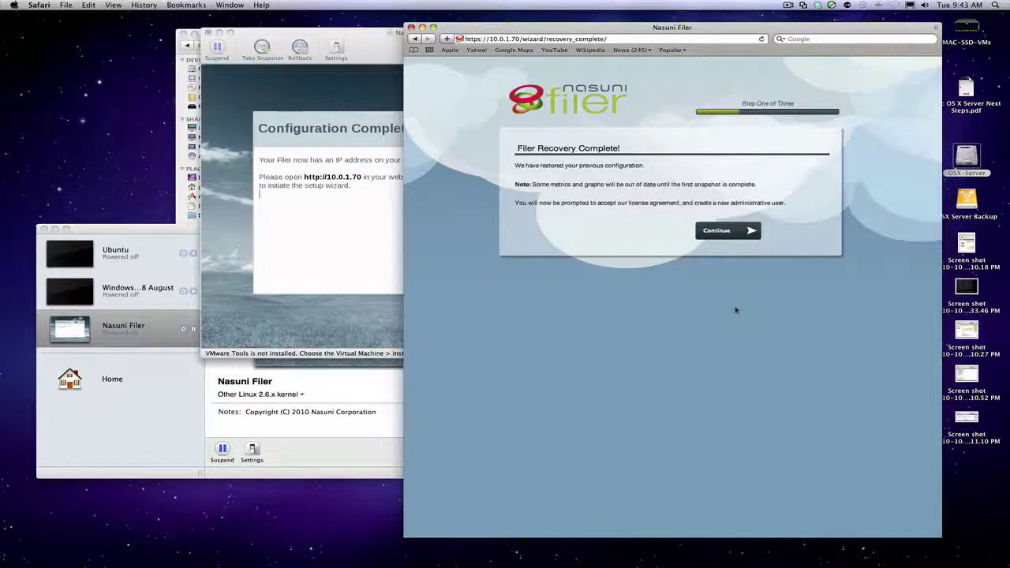
Accept the Nasuni Filer end user license agreement and continue to the administrator account step.
click(723, 231)
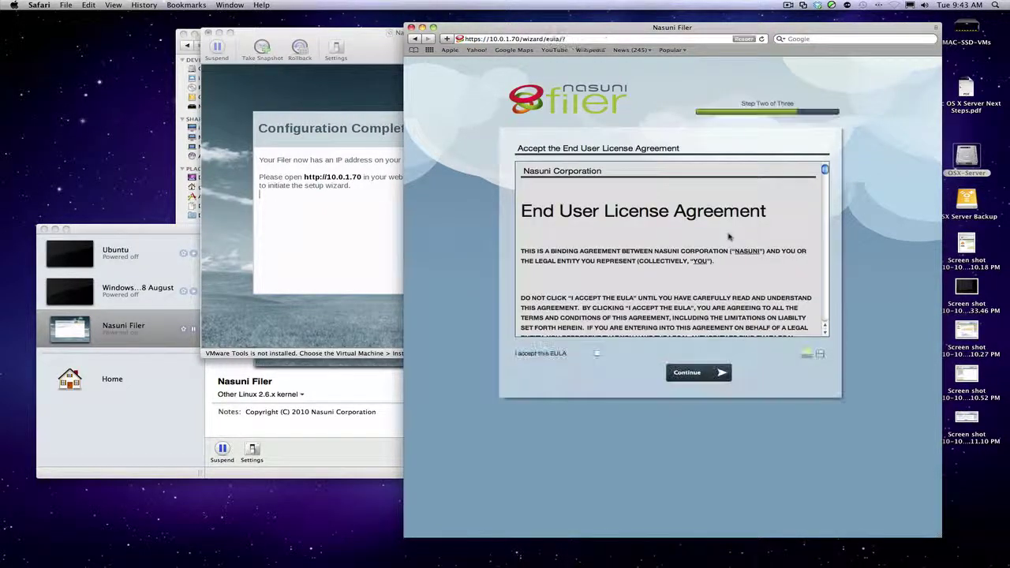
click(596, 353)
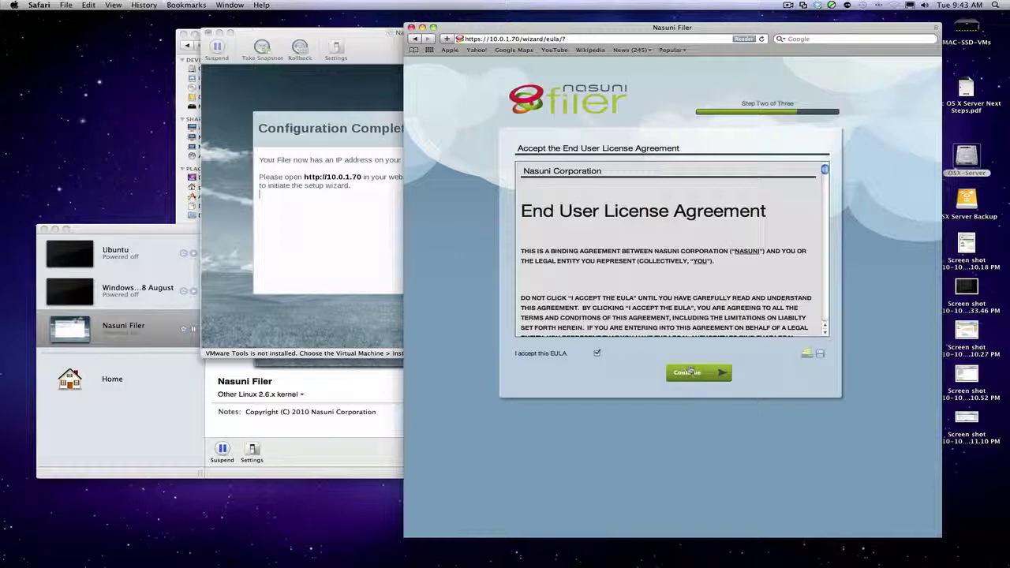
click(692, 372)
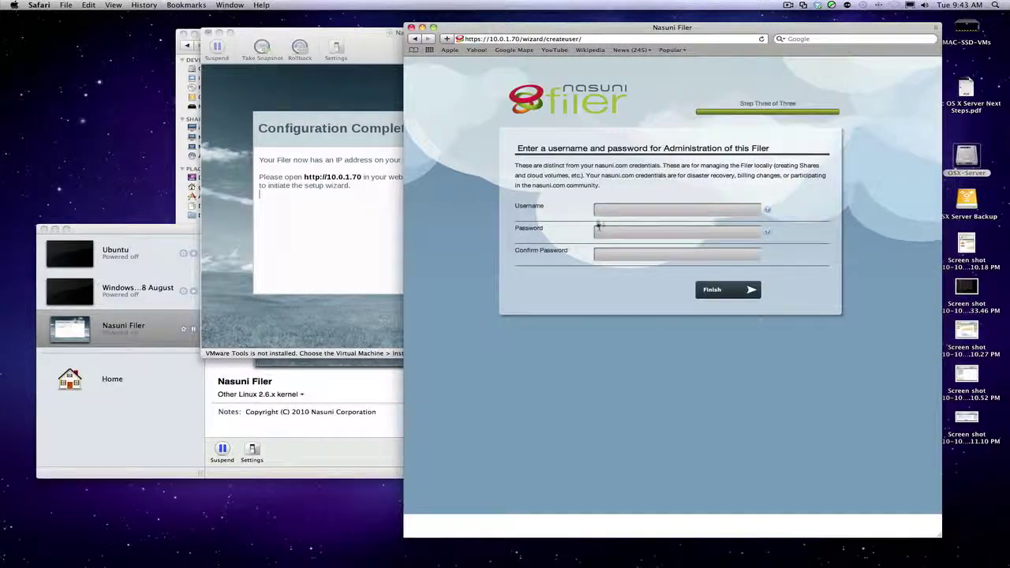
Enter the administrator username, password and password confirmation, then finish the wizard.
click(601, 209)
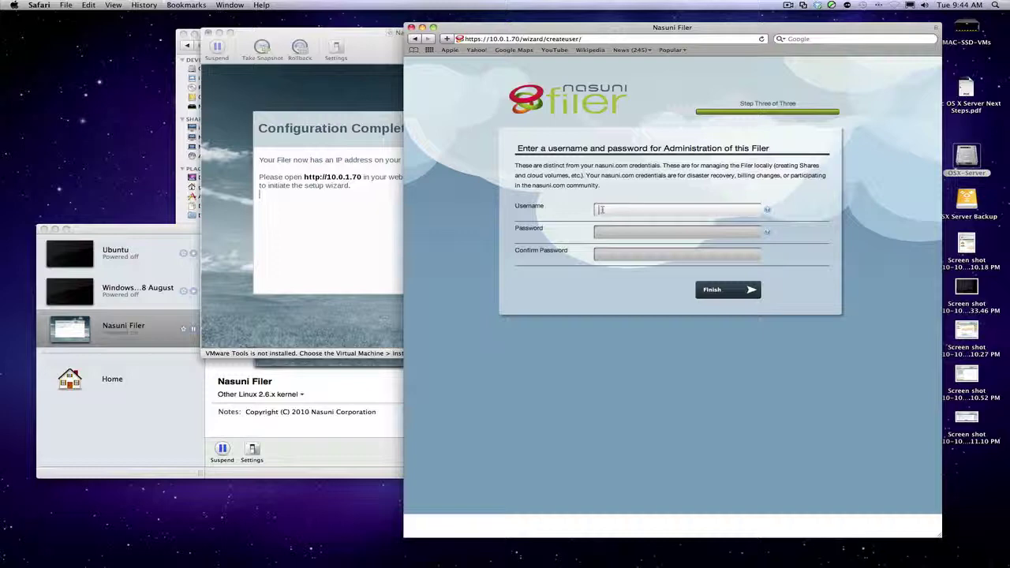
text(georgeacrump)
key(Tab)
text(*******)
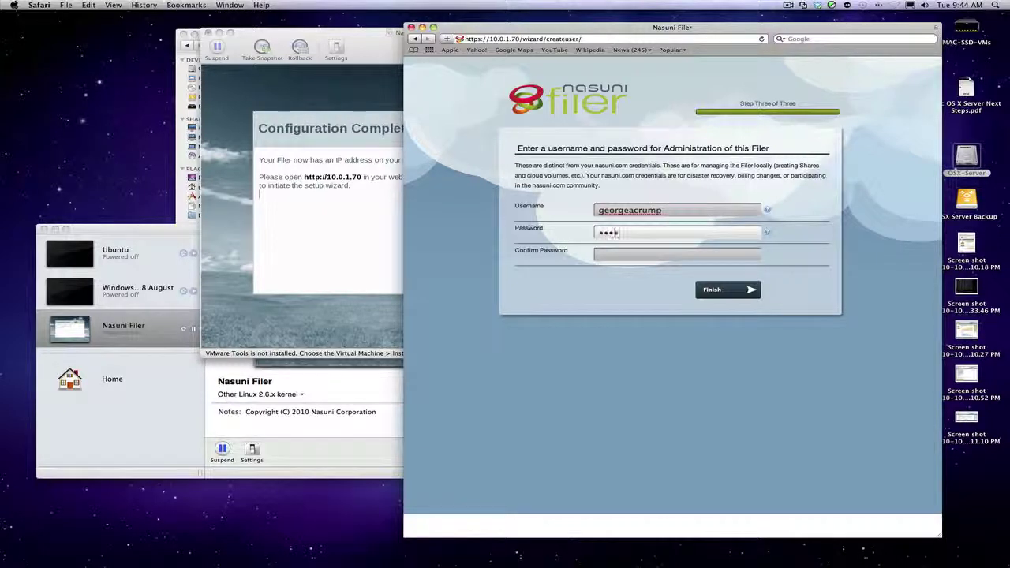
text(*****)
key(Tab)
text(************)
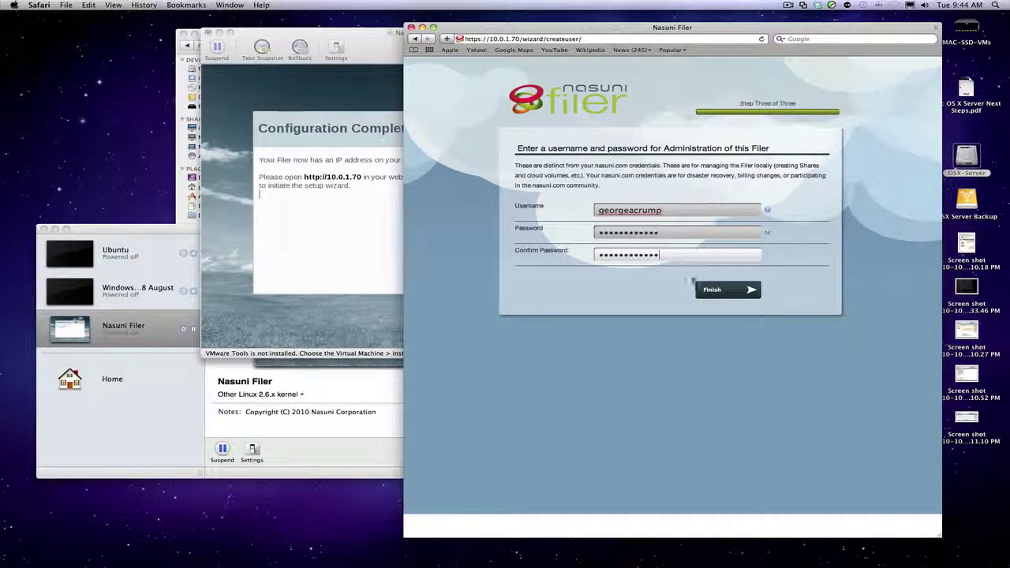
click(710, 288)
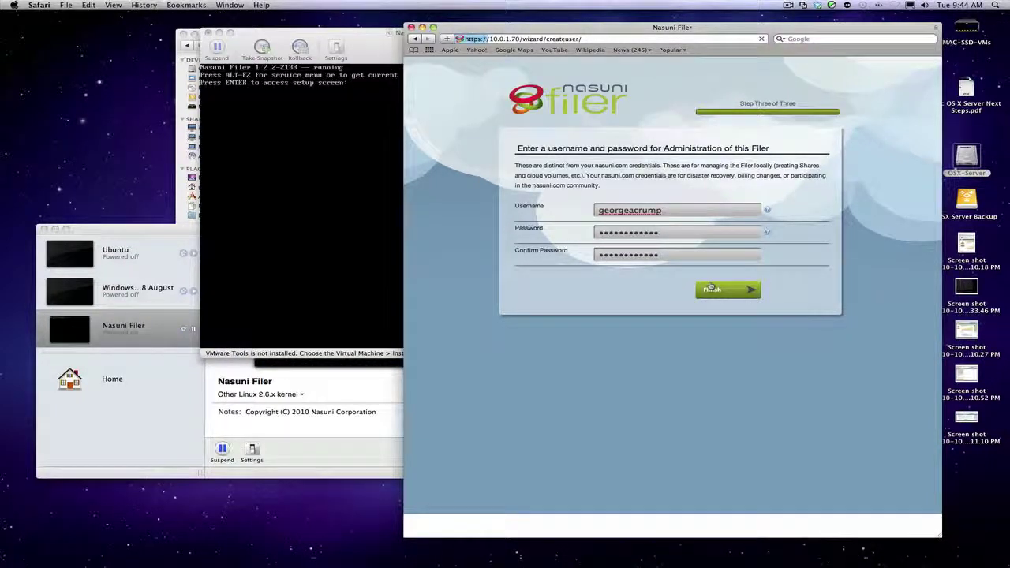
Move the VM console aside and submit the administrator account form in Safari.
click(365, 45)
drag(365, 45, 188, 45)
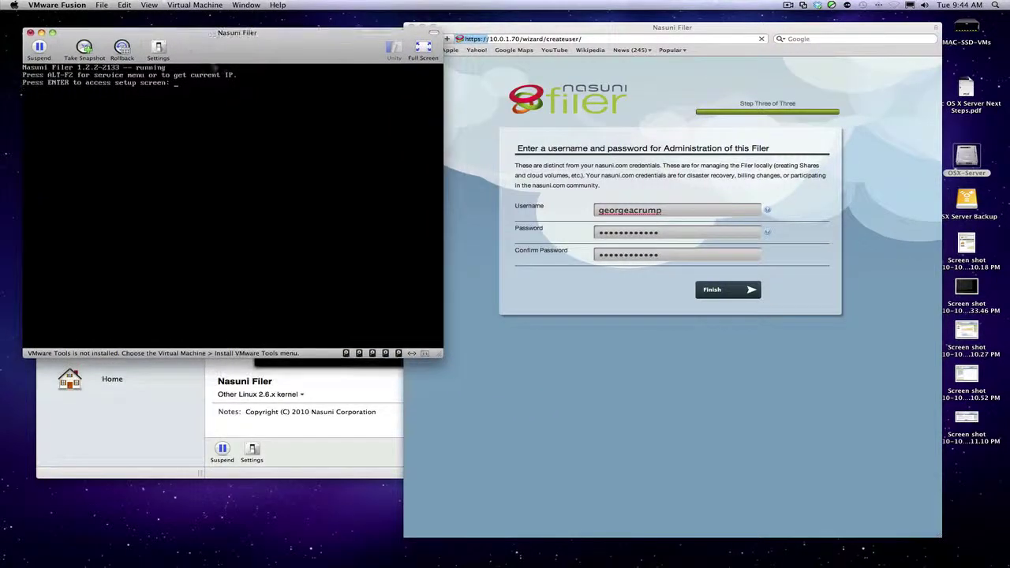
click(479, 224)
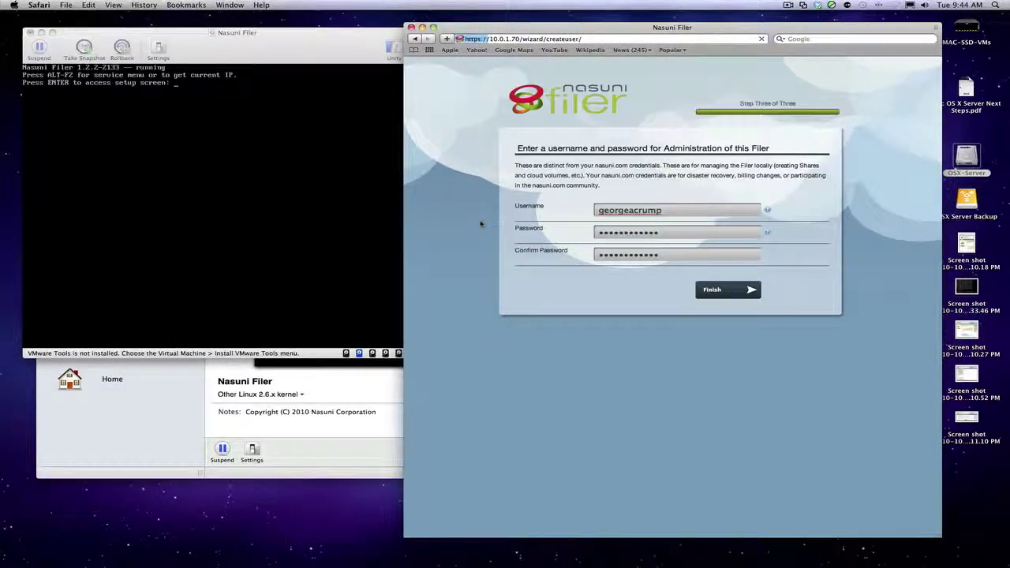
key(Return)
Go to the Filer's home page and expand the Production volume's status and cloud size.
click(672, 175)
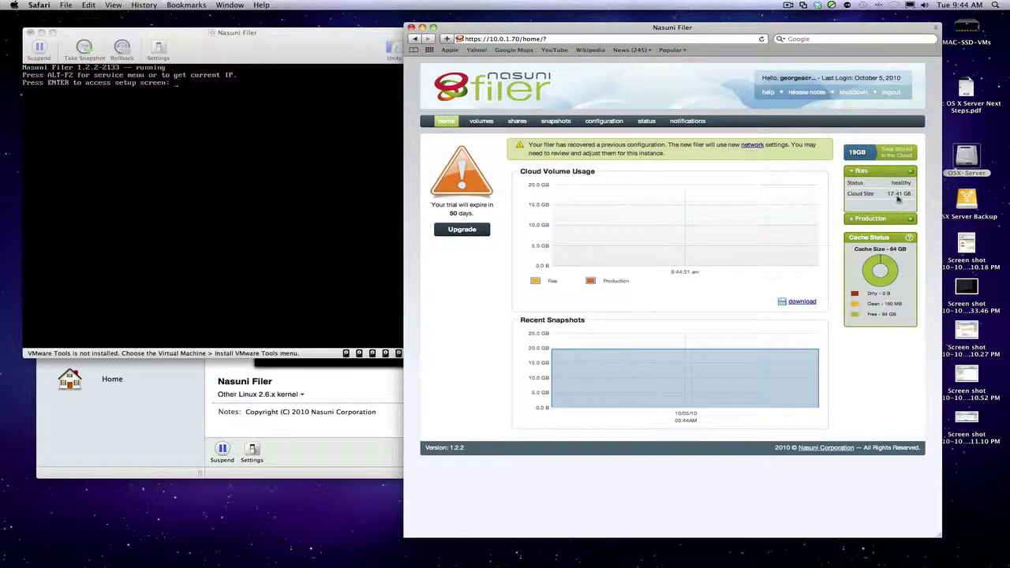
click(854, 218)
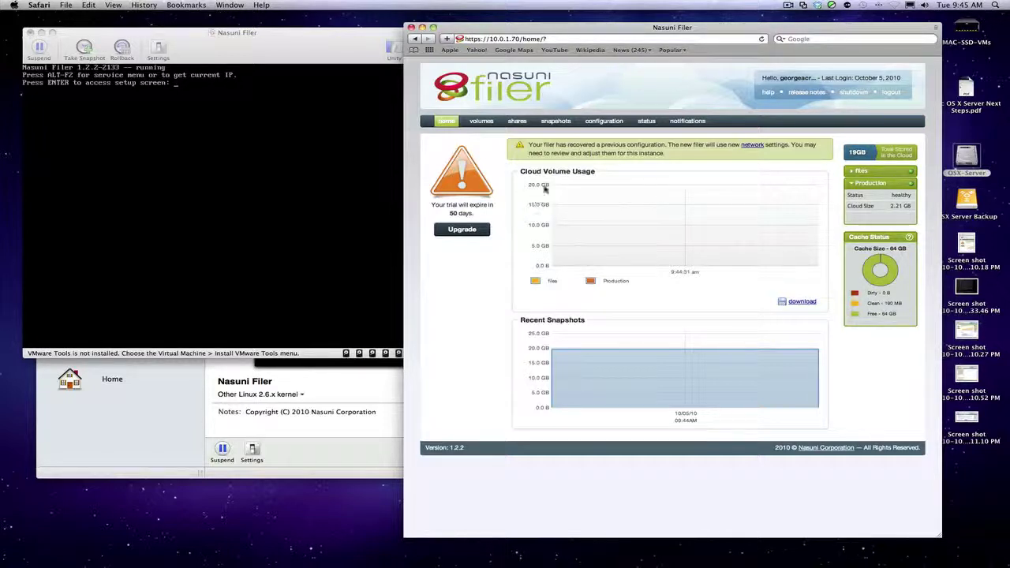
mouse_move(595, 125)
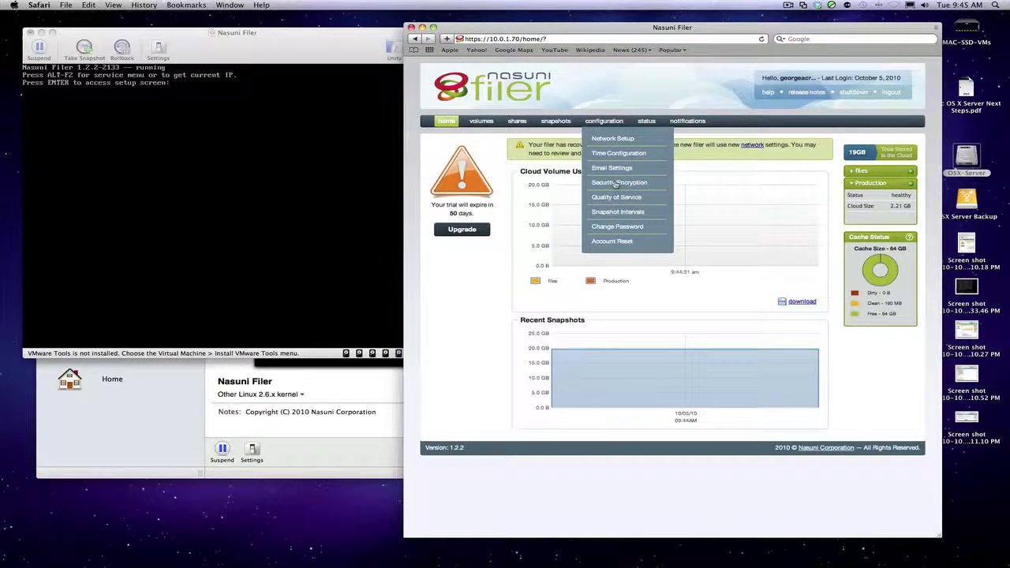
click(615, 184)
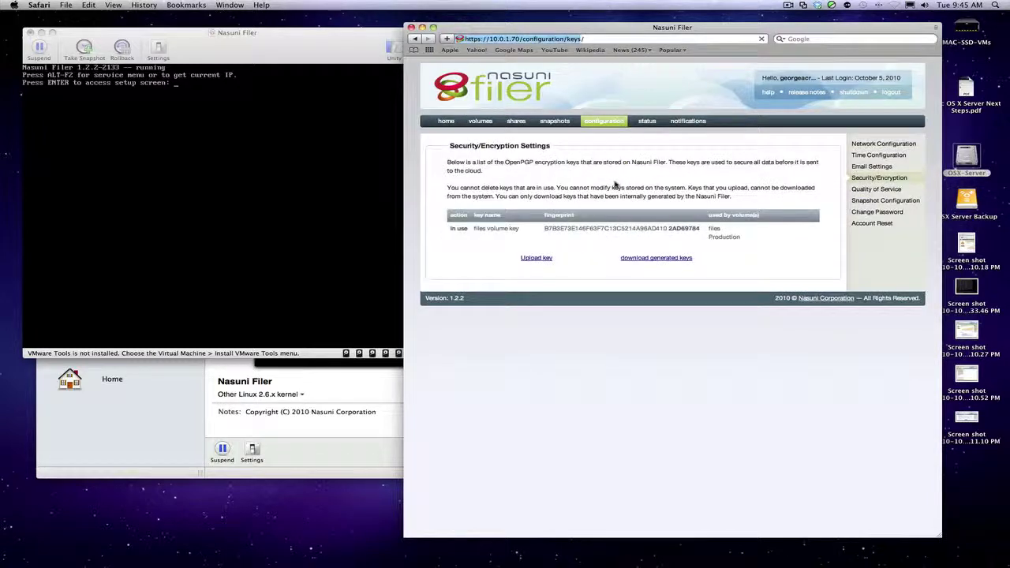
click(649, 258)
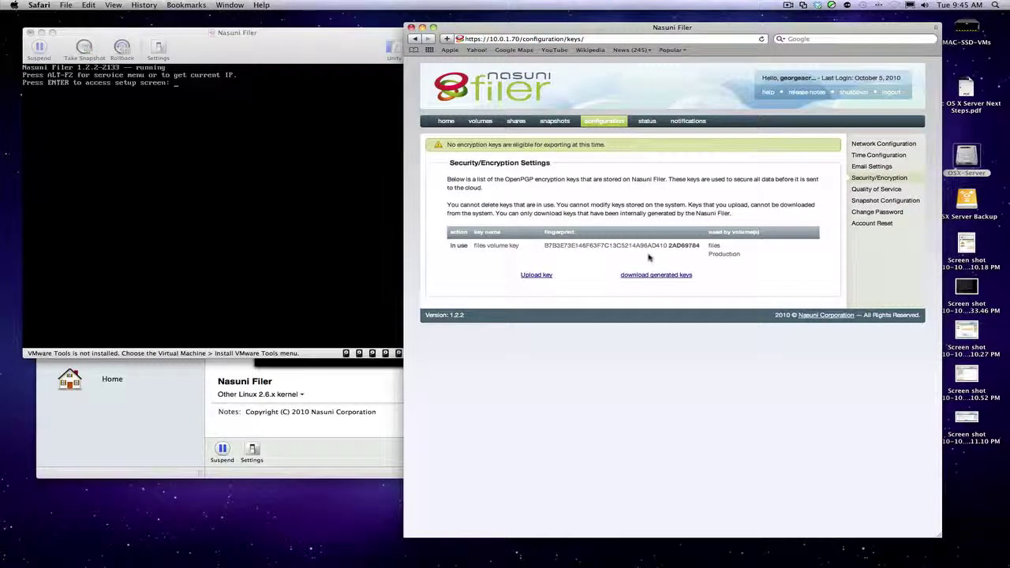
click(445, 122)
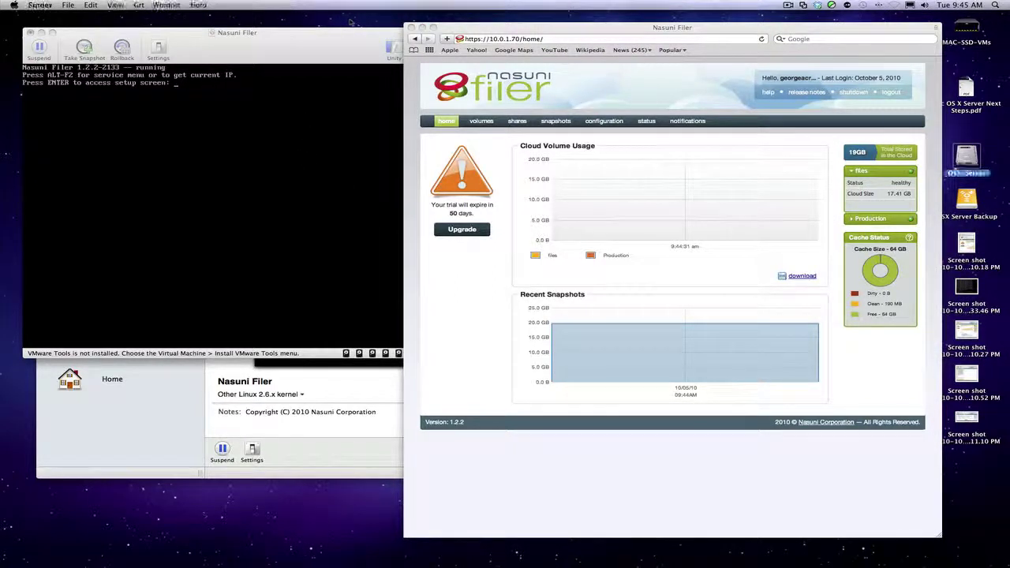
Connect to smb://10.0.1.70 as Guest and mount the Data and files shares.
click(138, 4)
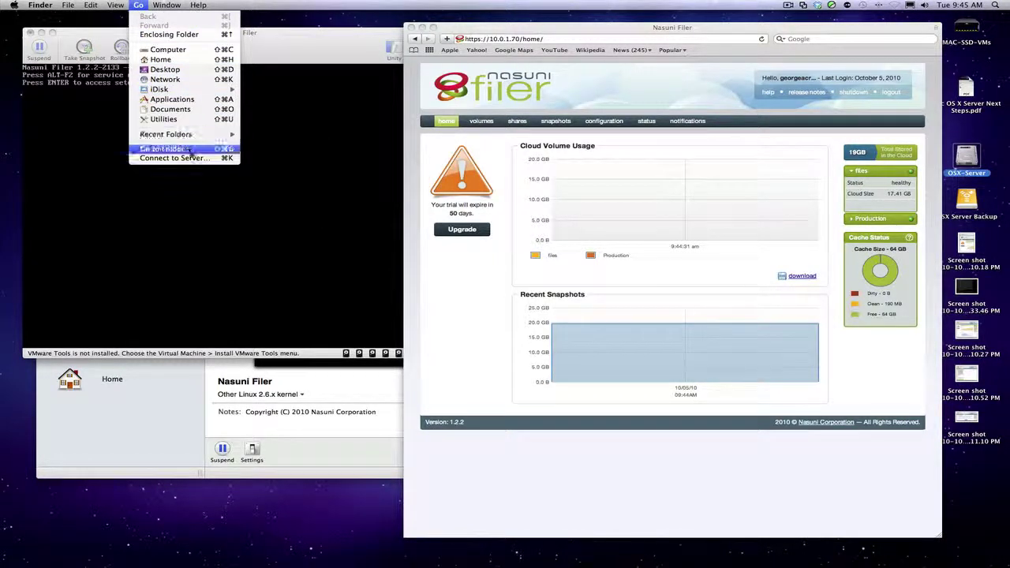
click(189, 158)
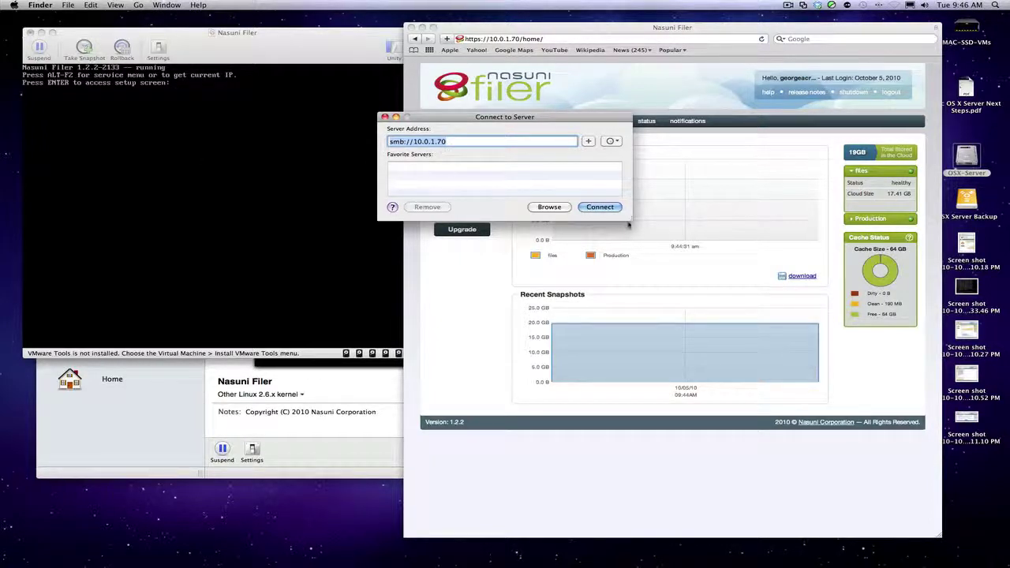
click(606, 207)
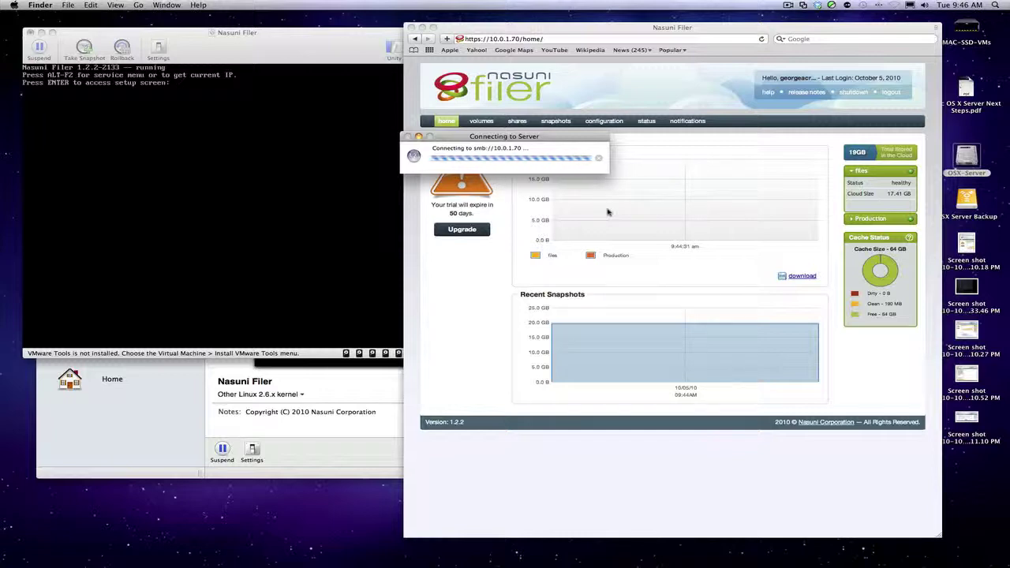
click(490, 166)
click(584, 192)
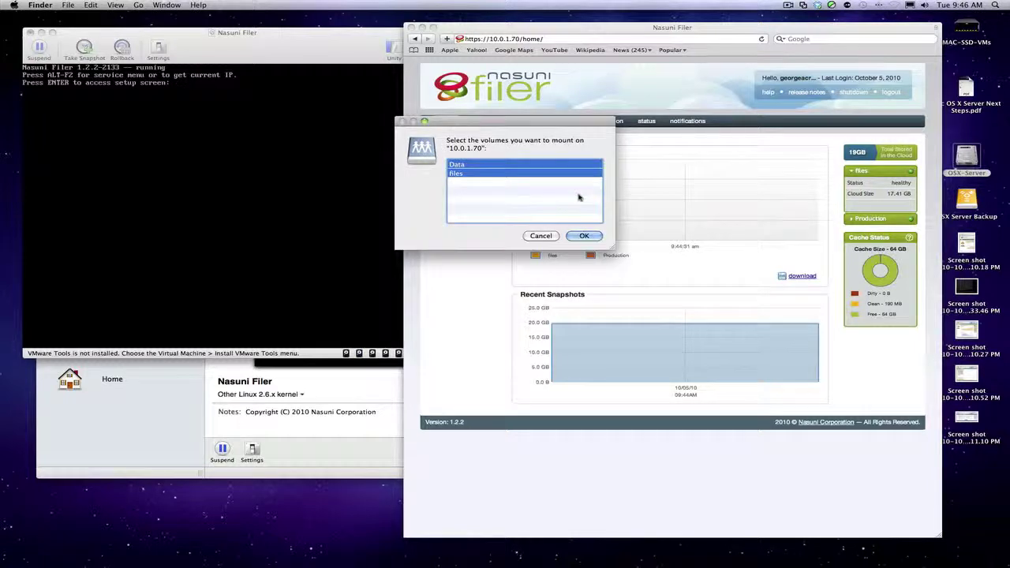
click(584, 236)
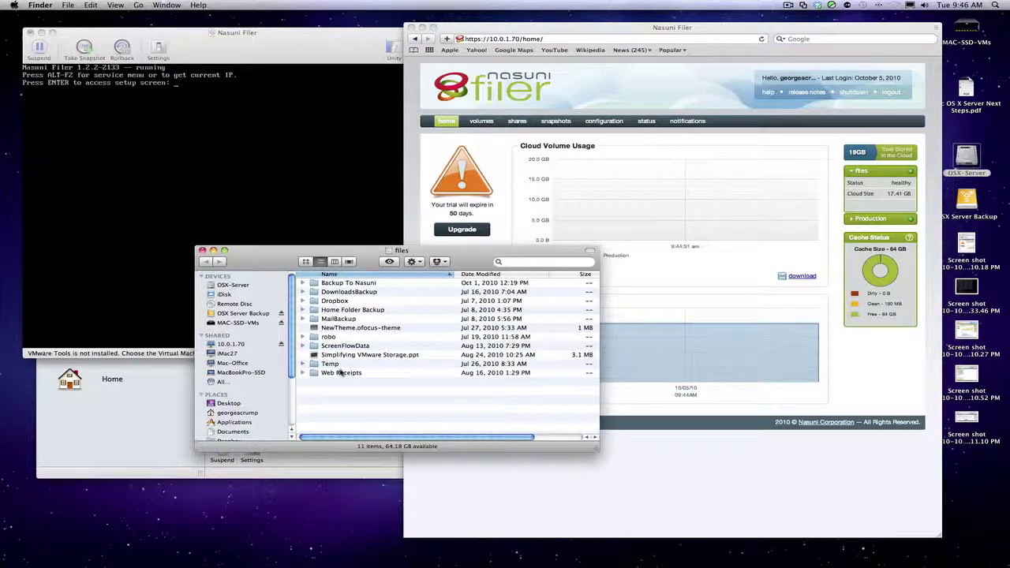
Browse from 10.0.1.70 into Data, then Projects, then the 3PAR folder.
click(233, 344)
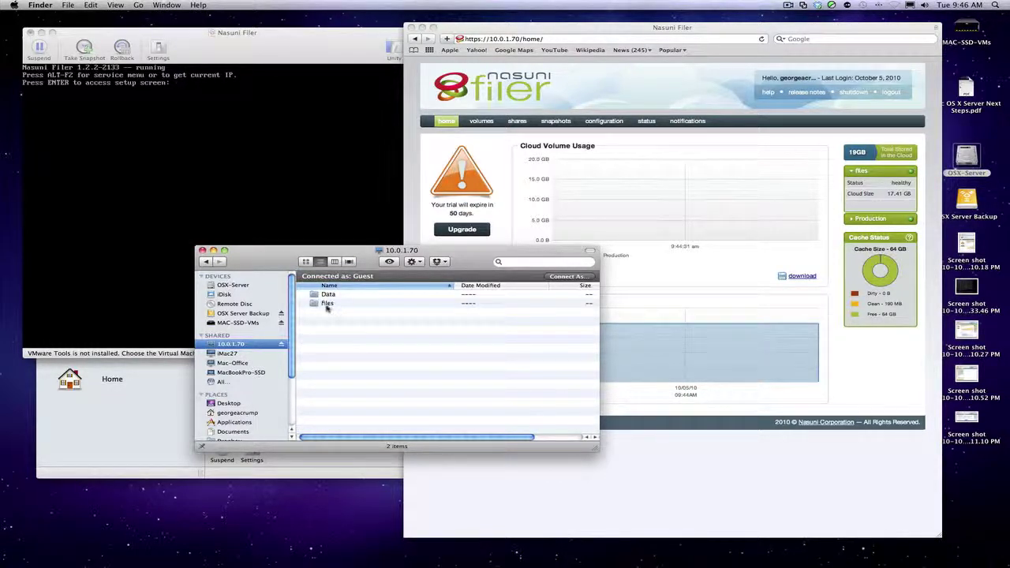
double_click(327, 295)
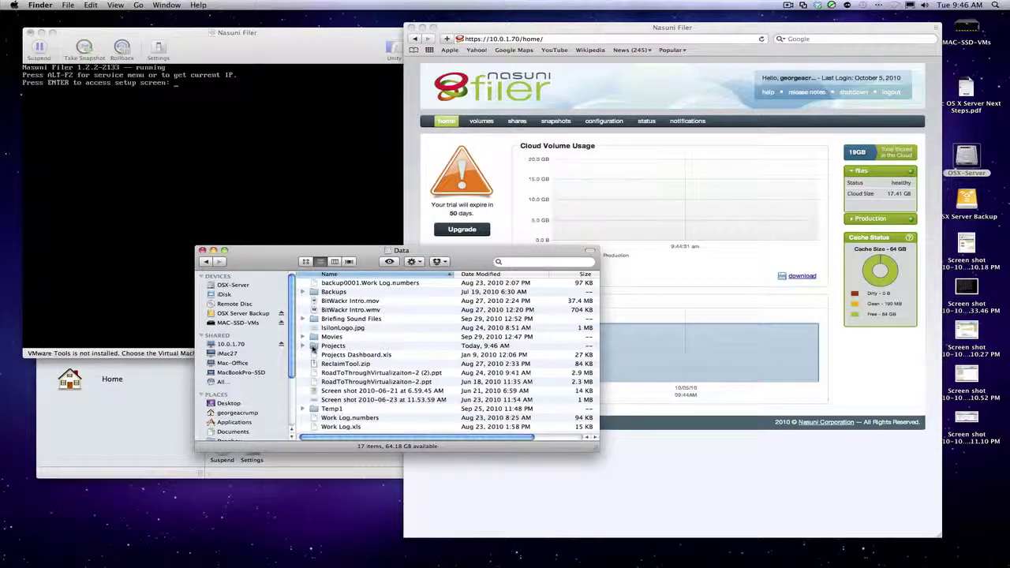
double_click(313, 347)
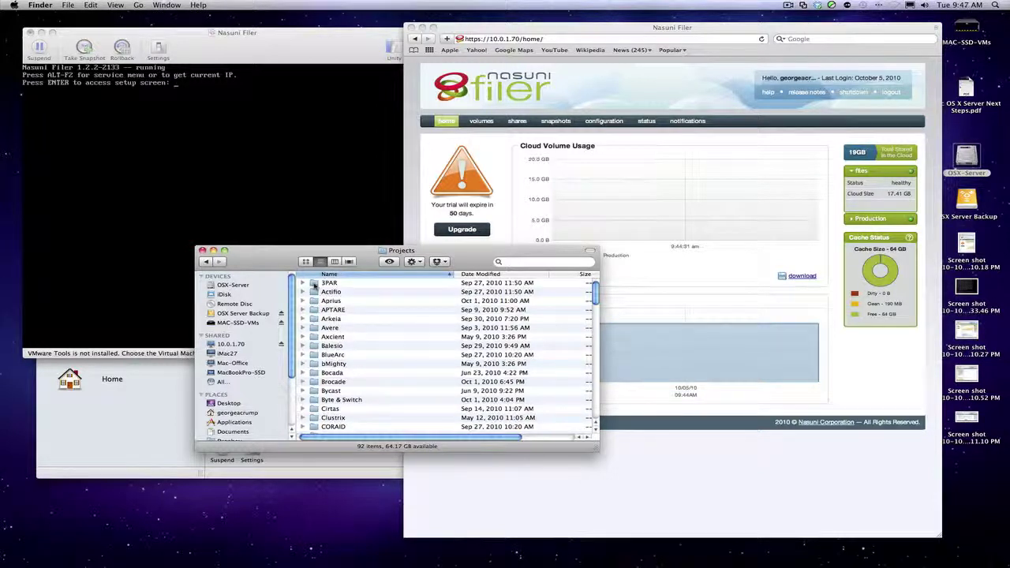
double_click(313, 284)
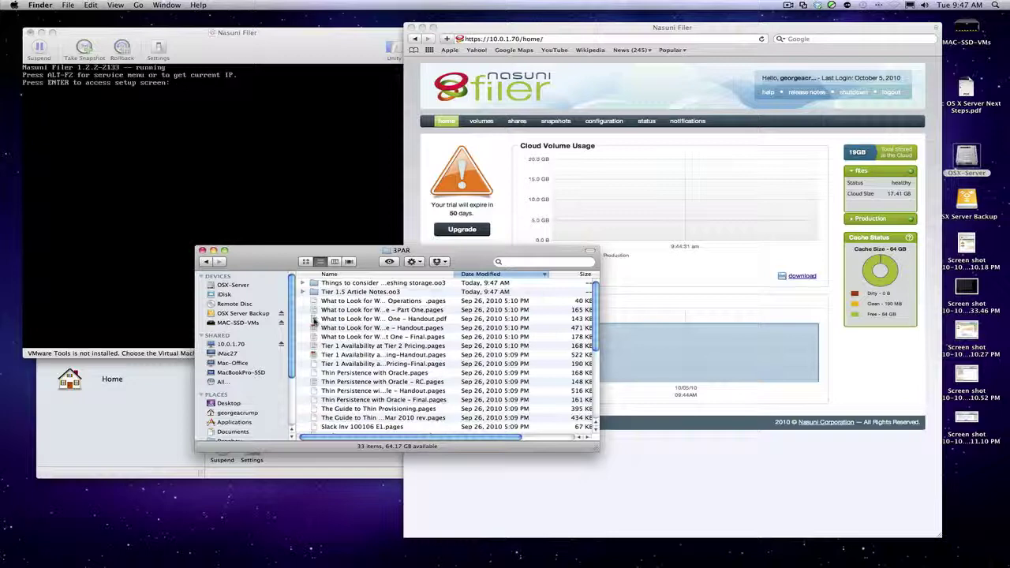
double_click(313, 320)
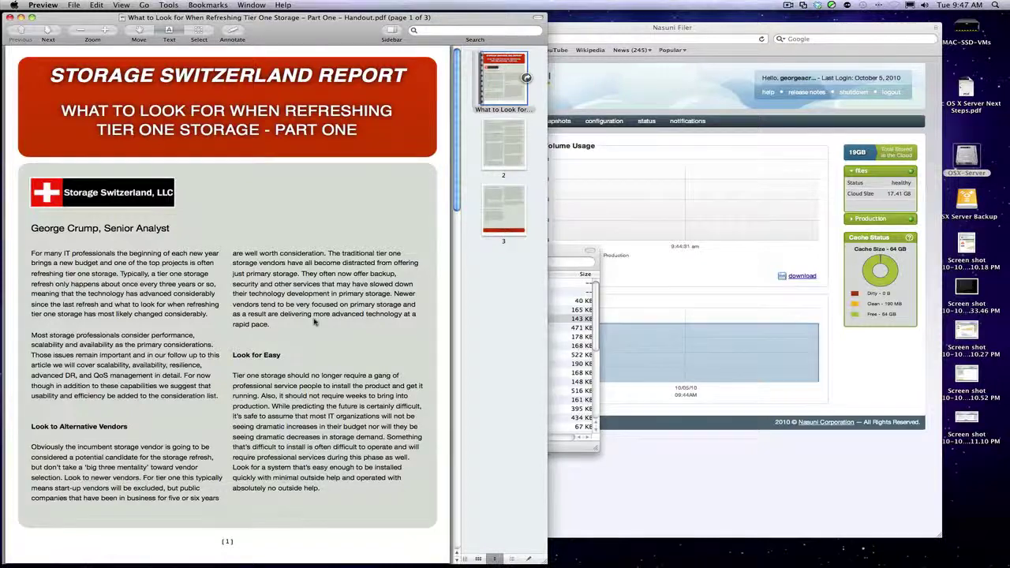
key(super+q)
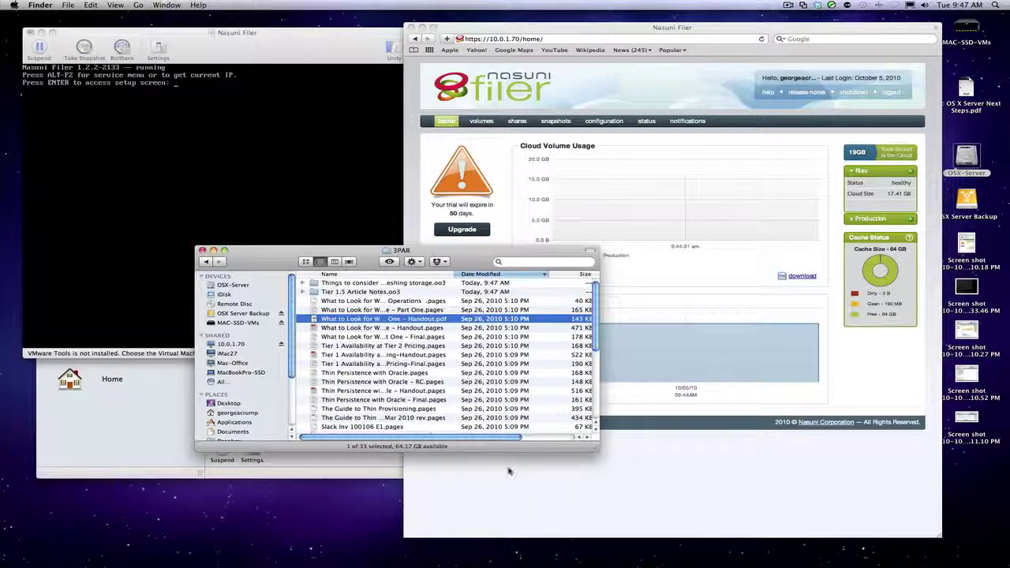